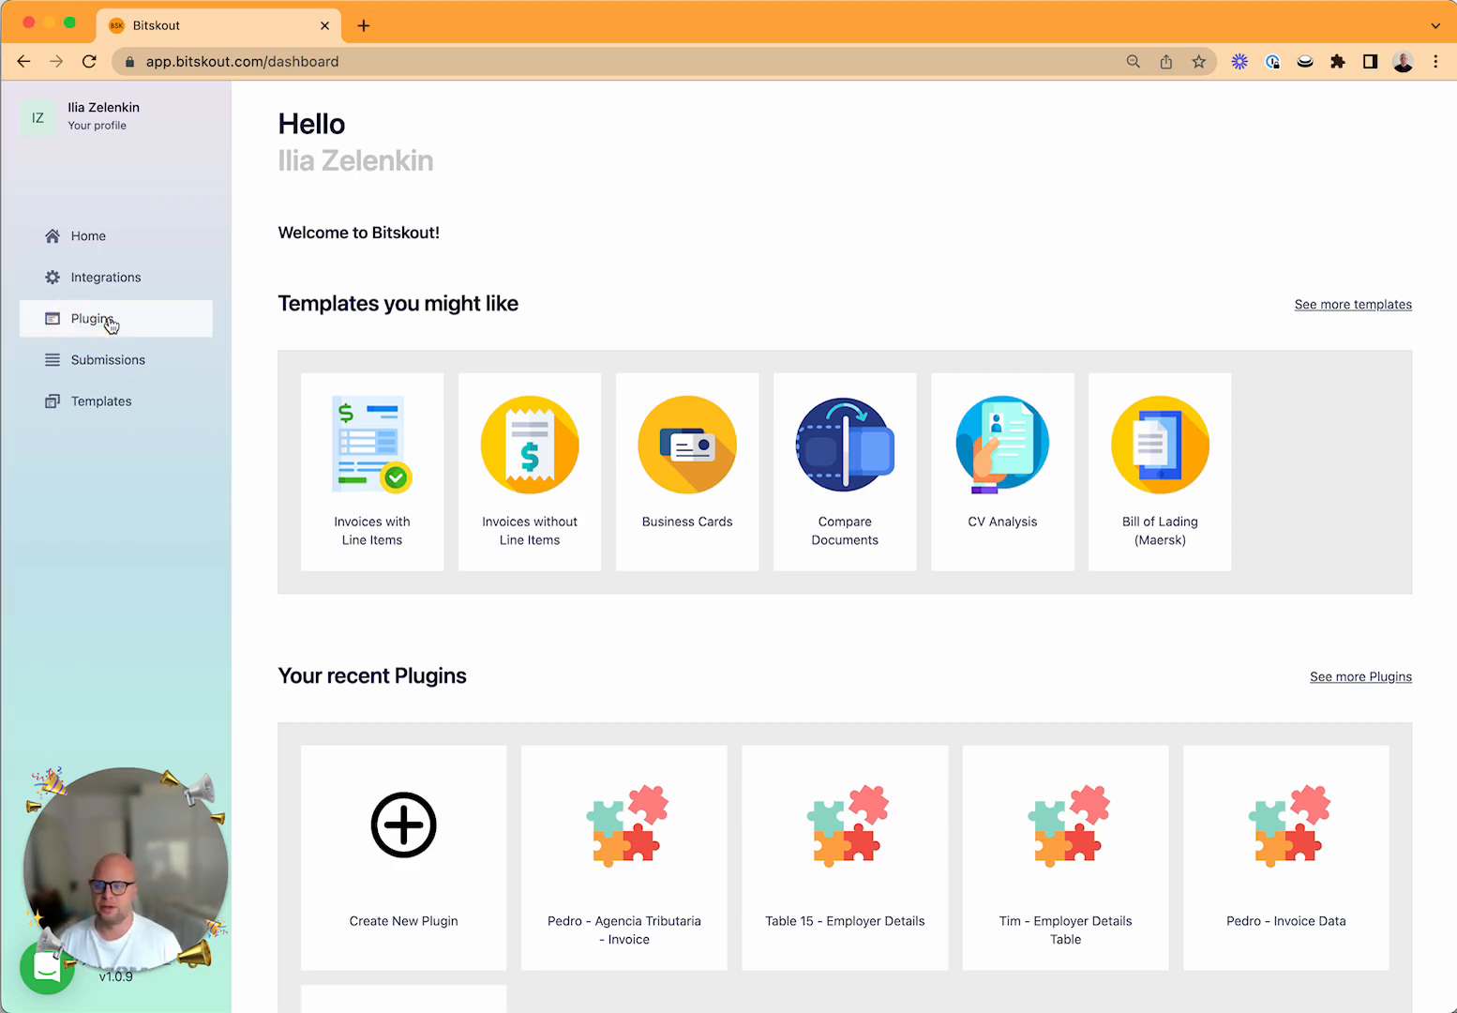
Start a new plugin of the Understand type with the Categorize action.
click(108, 321)
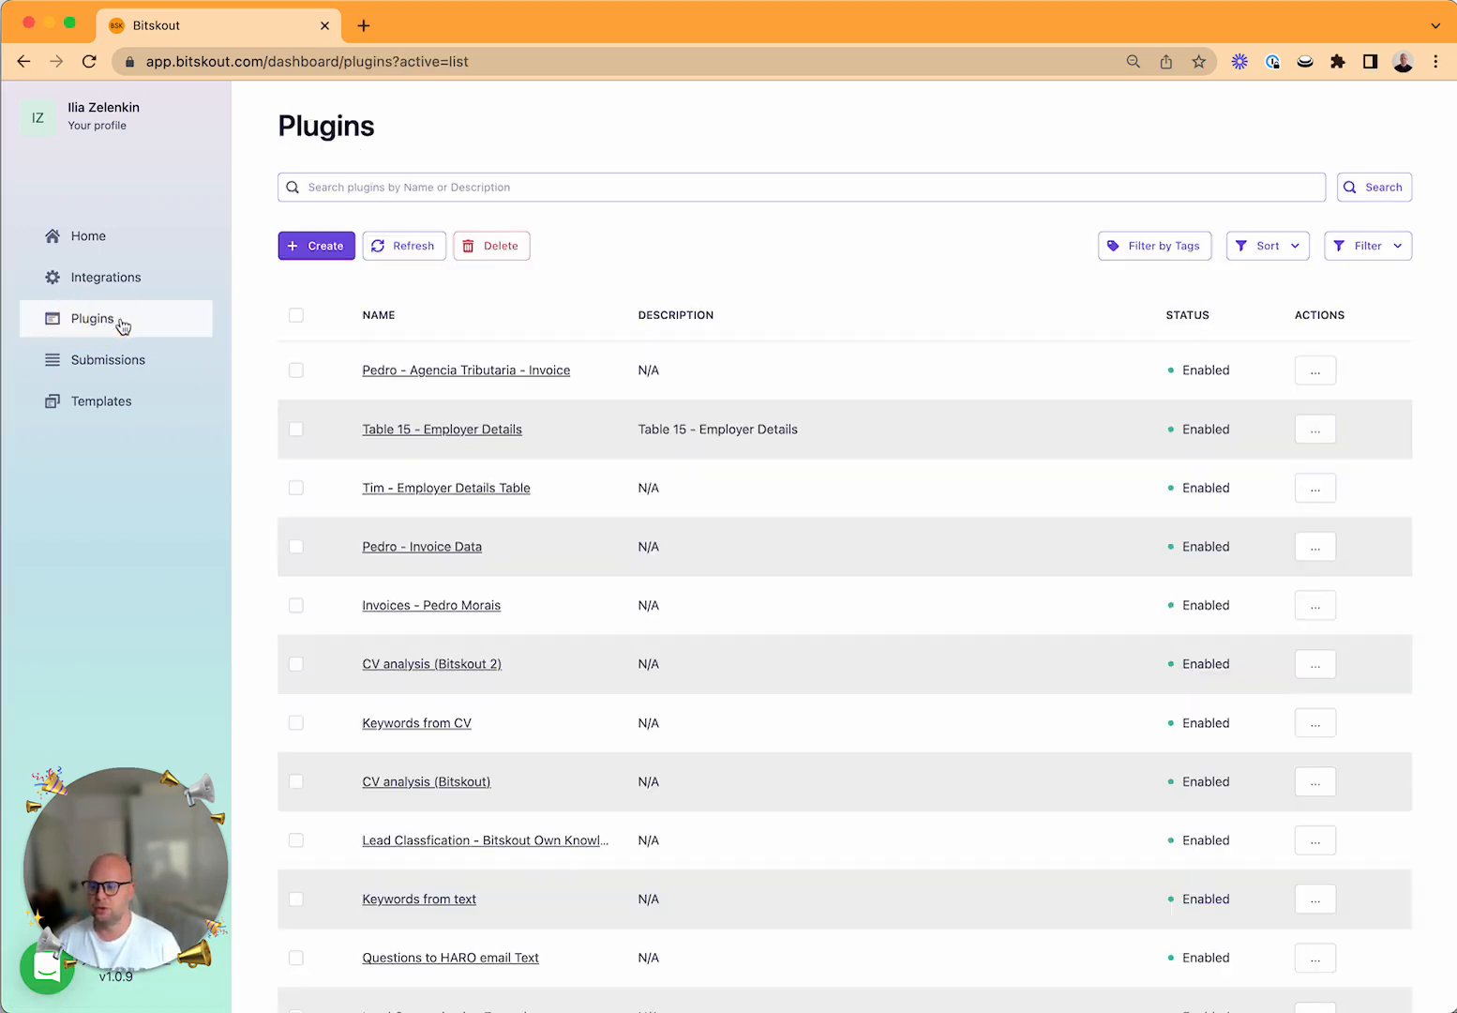
click(314, 244)
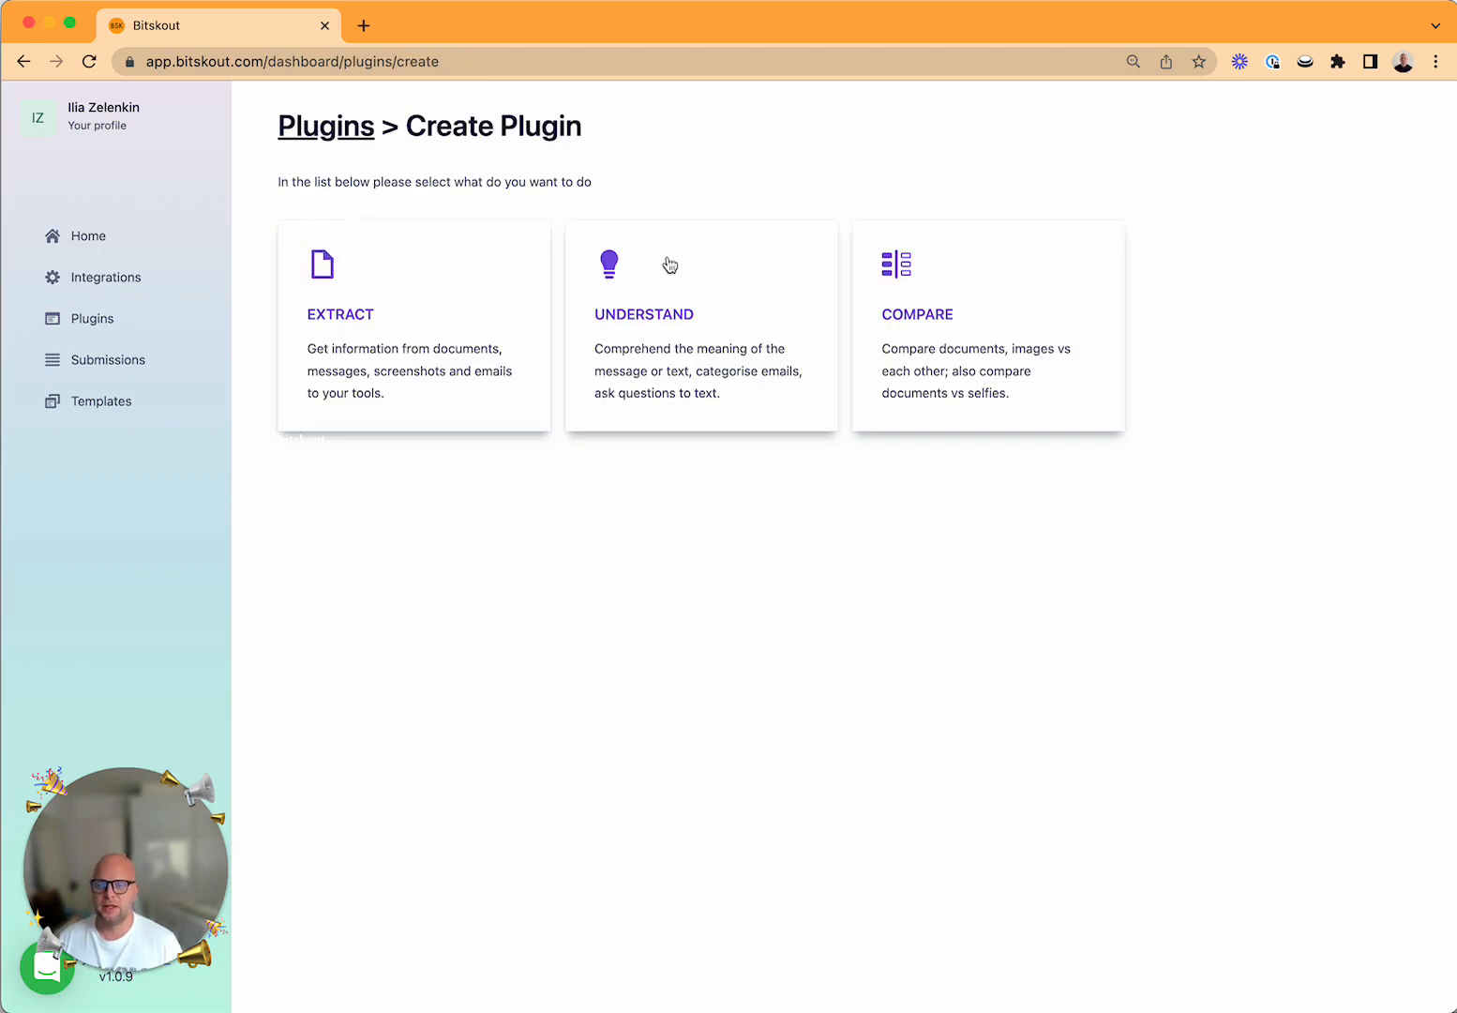
click(744, 279)
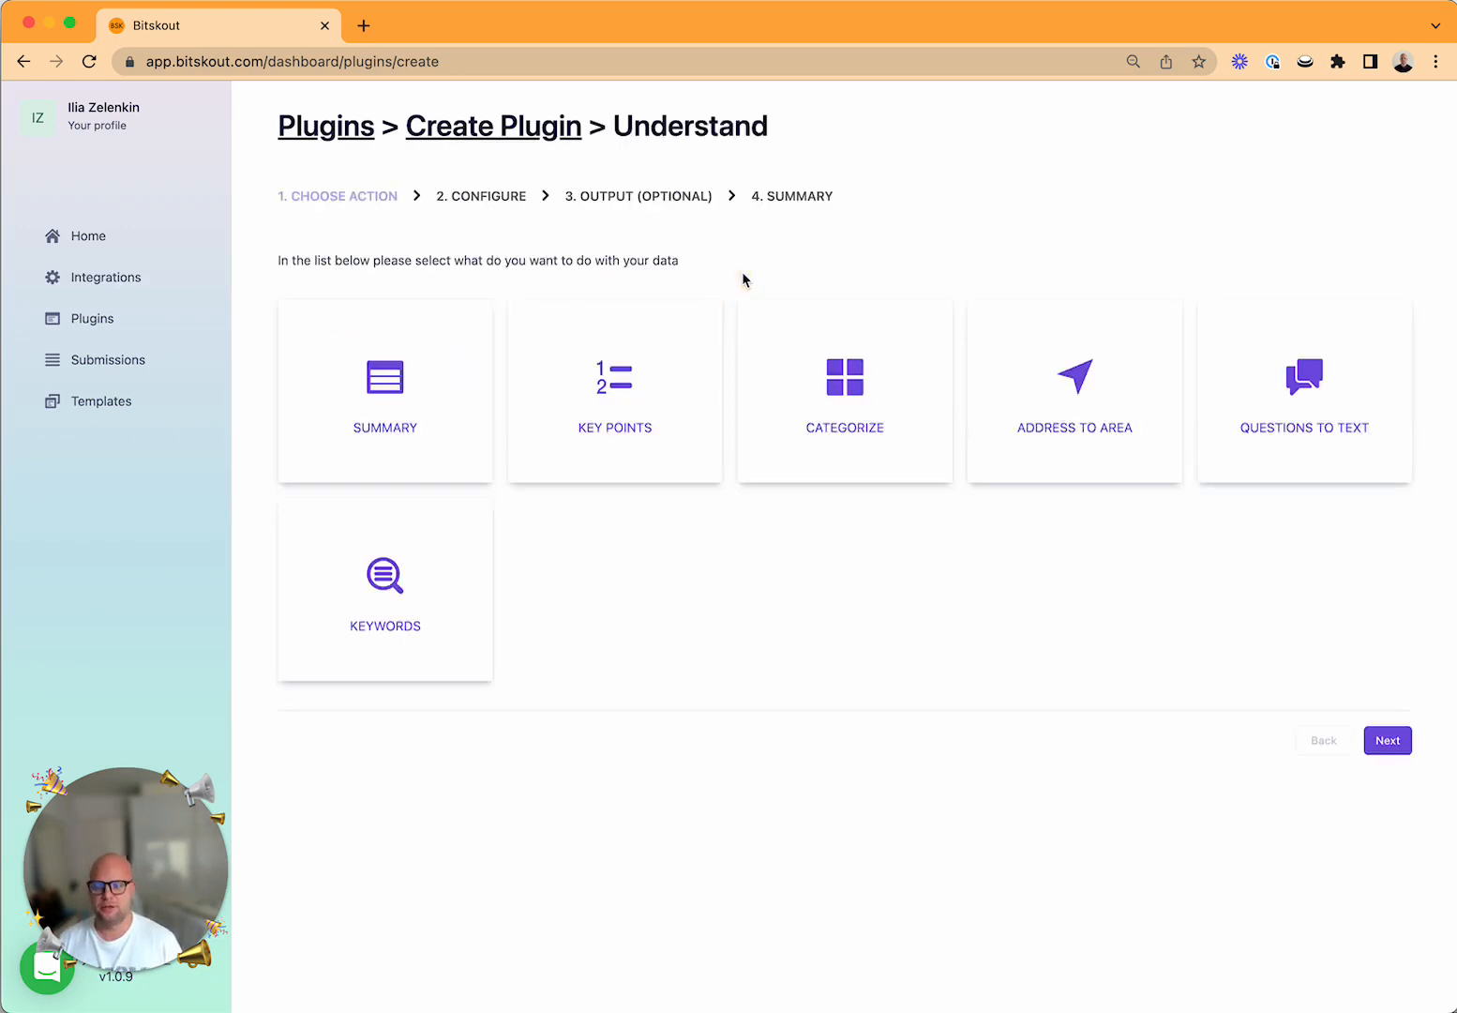
click(875, 439)
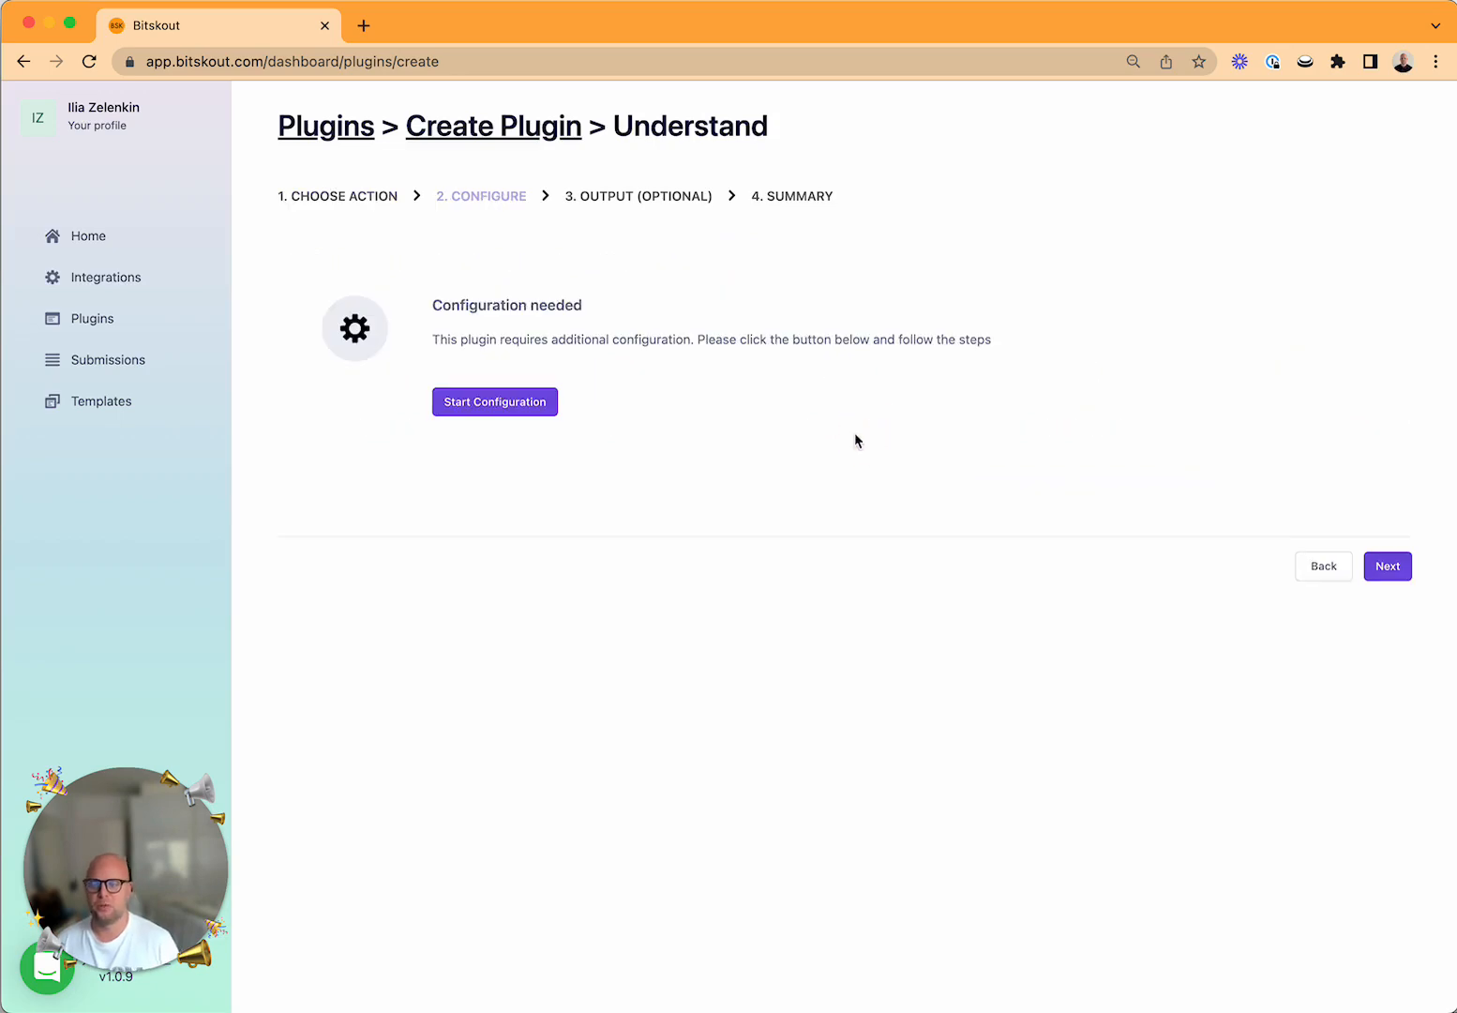
Start the classification configuration and set its source to Setup Manually.
click(524, 403)
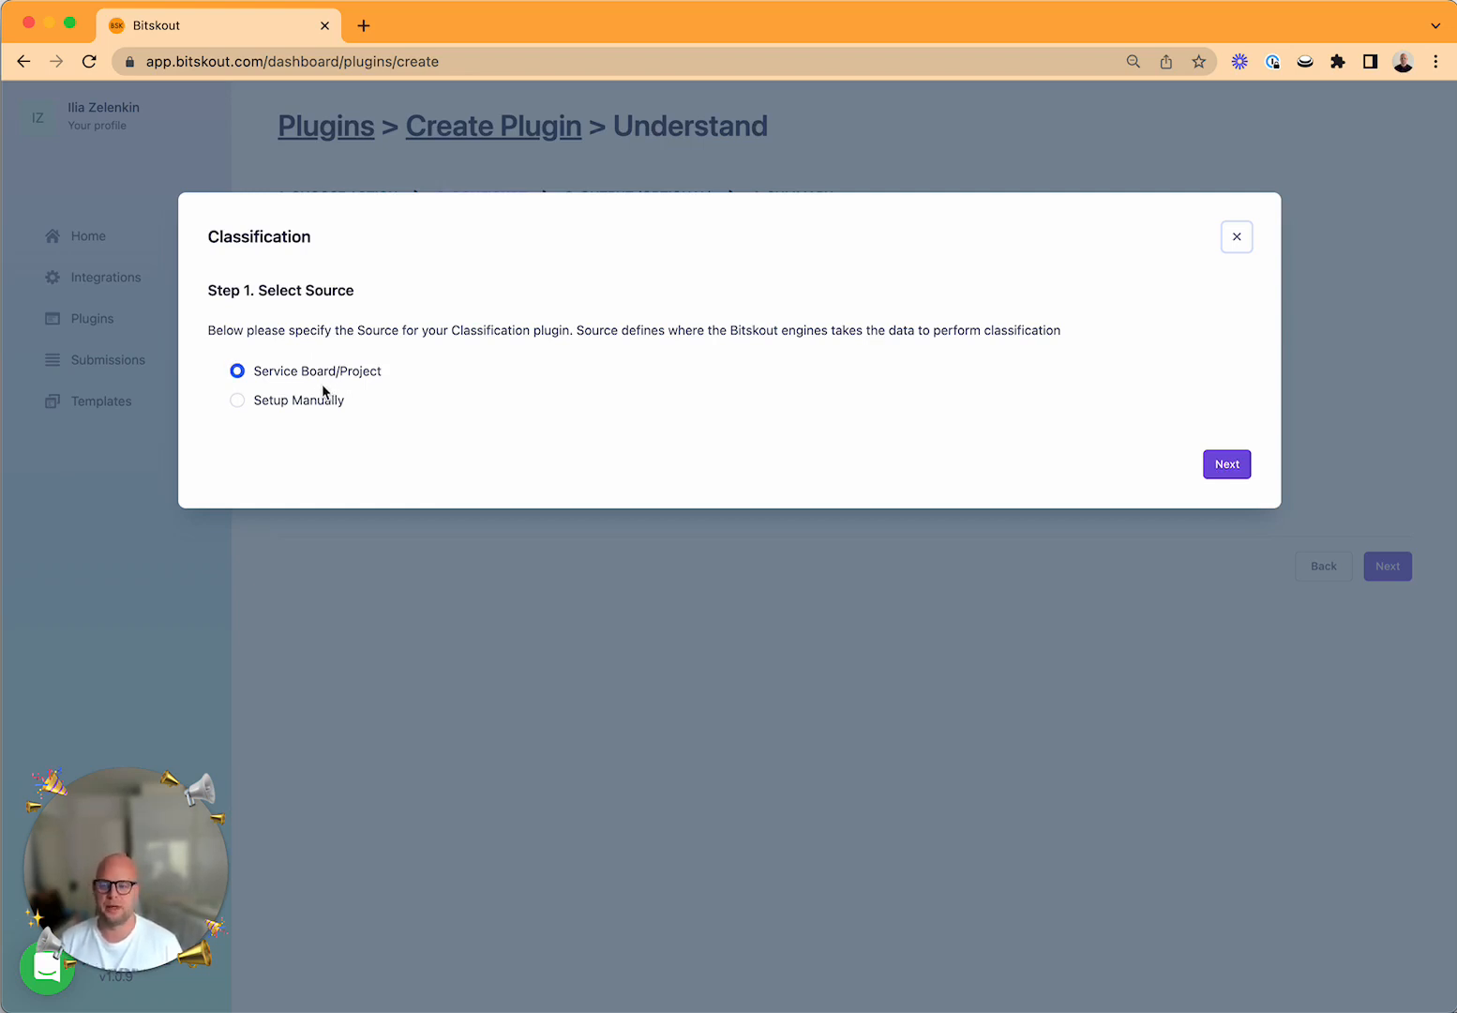
click(311, 412)
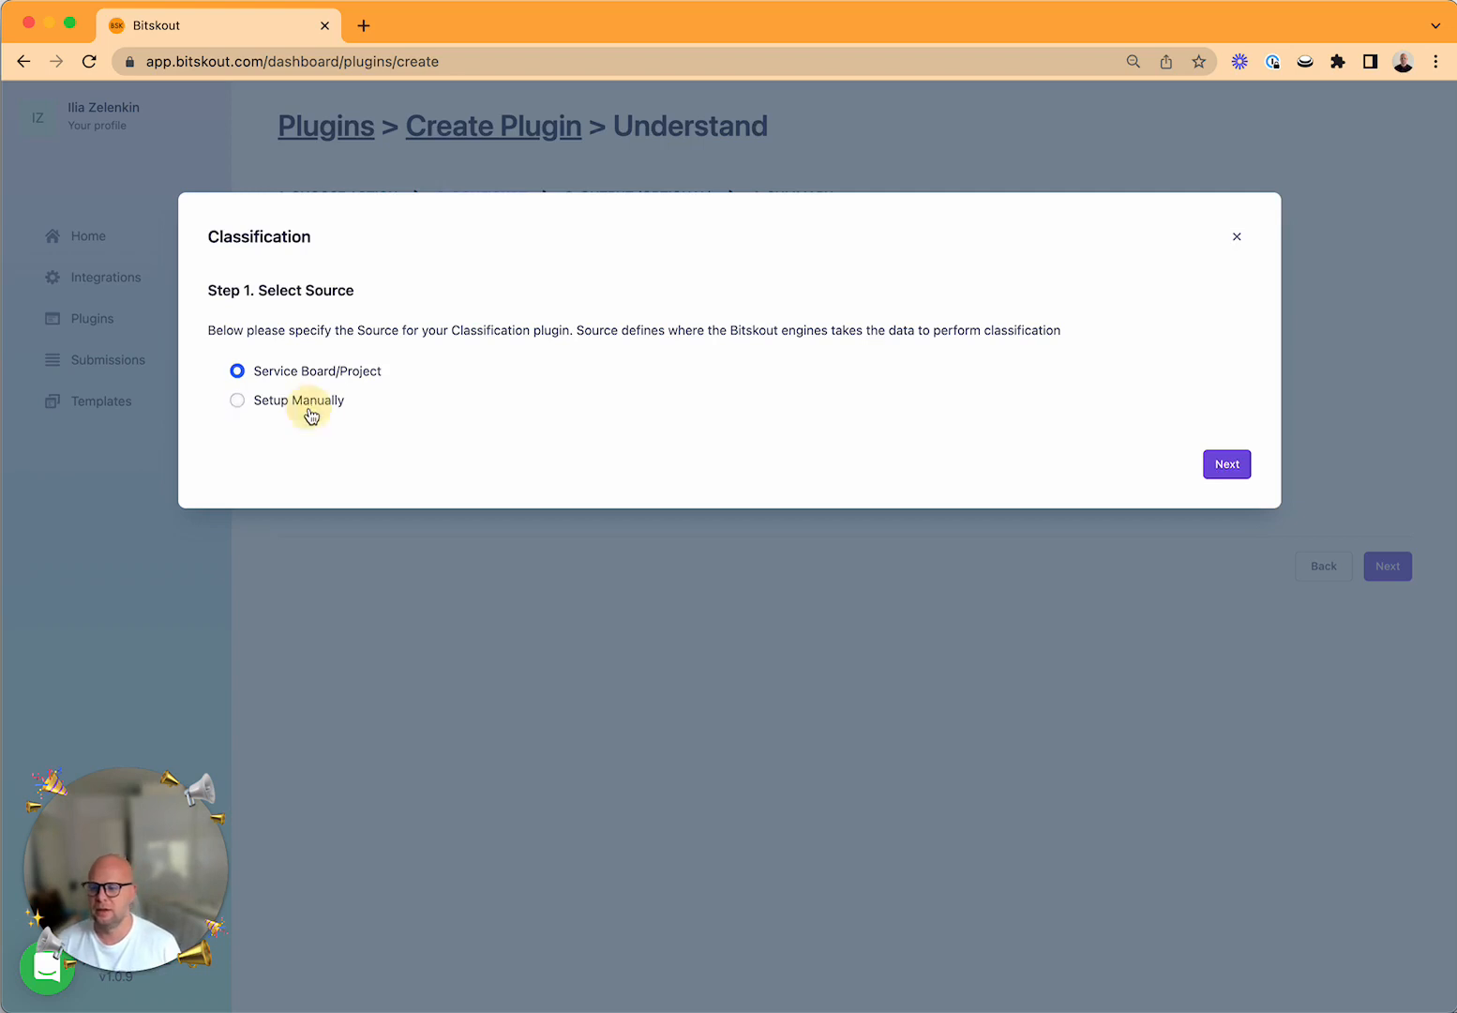
click(1221, 466)
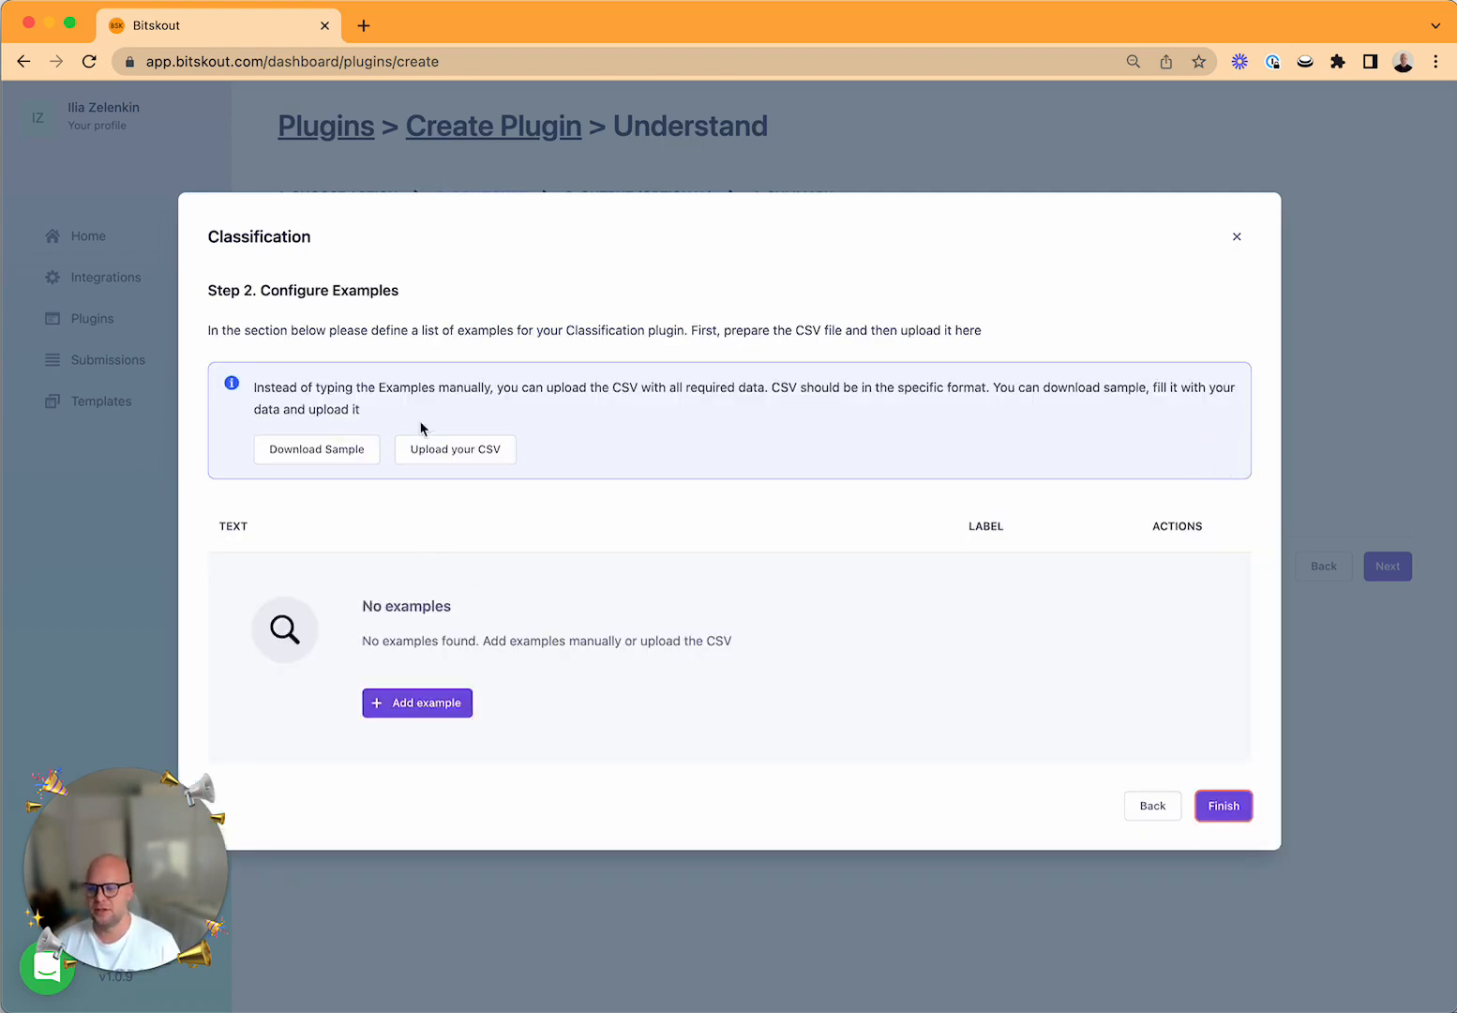
Add a classification example and paste the email about joining a podcast as its text.
scroll(754, 434, down, 1)
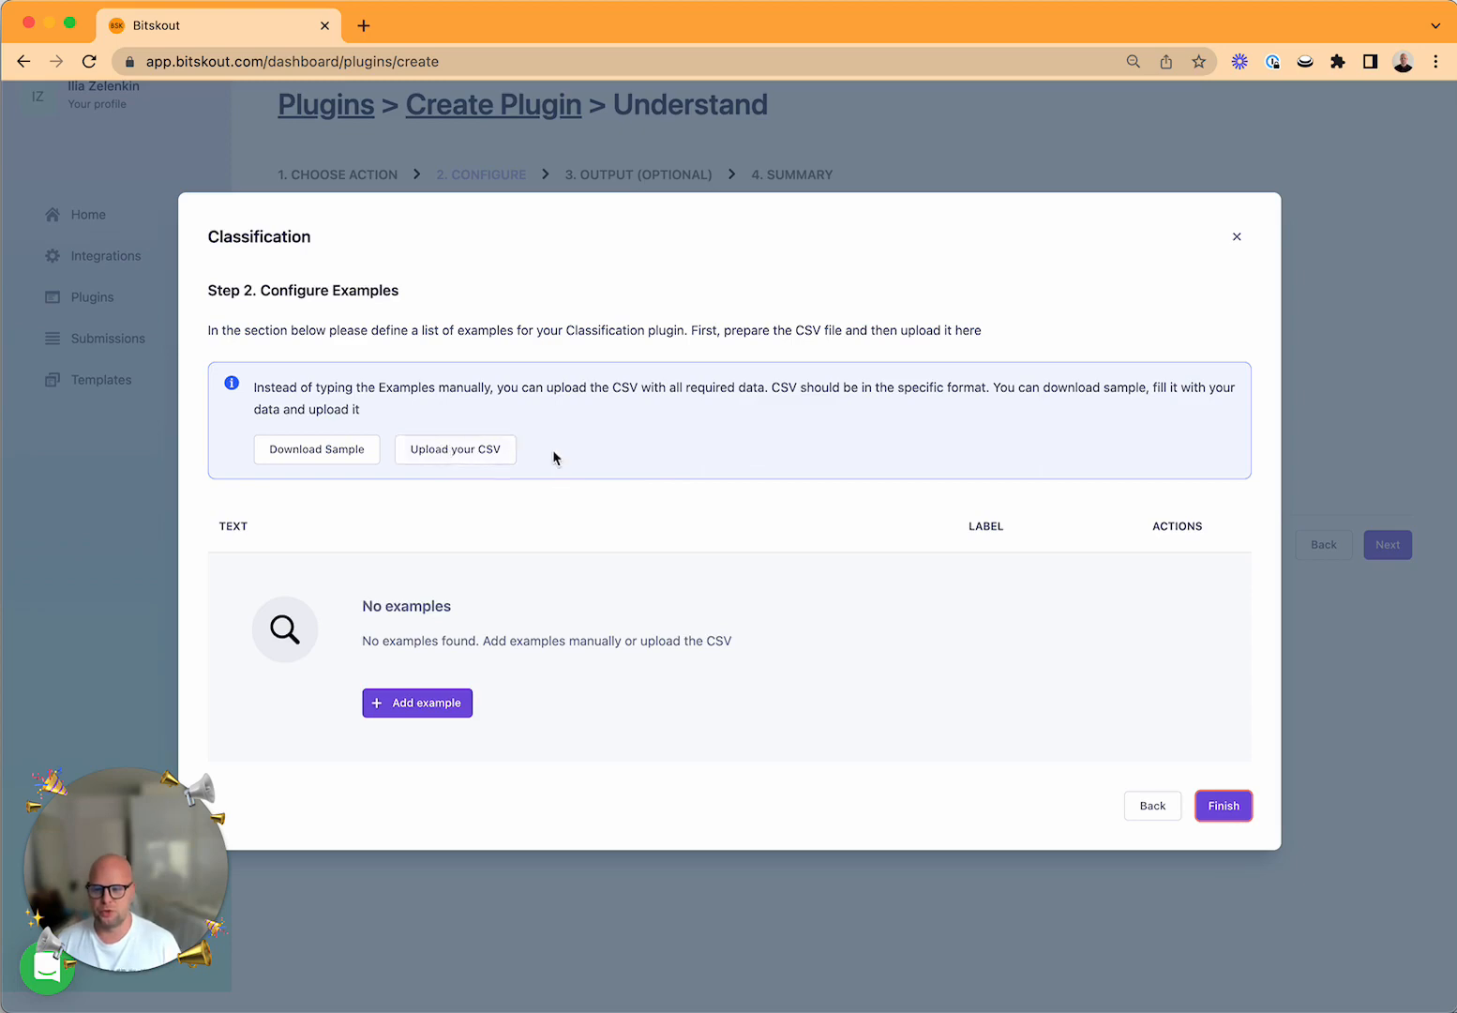
click(460, 702)
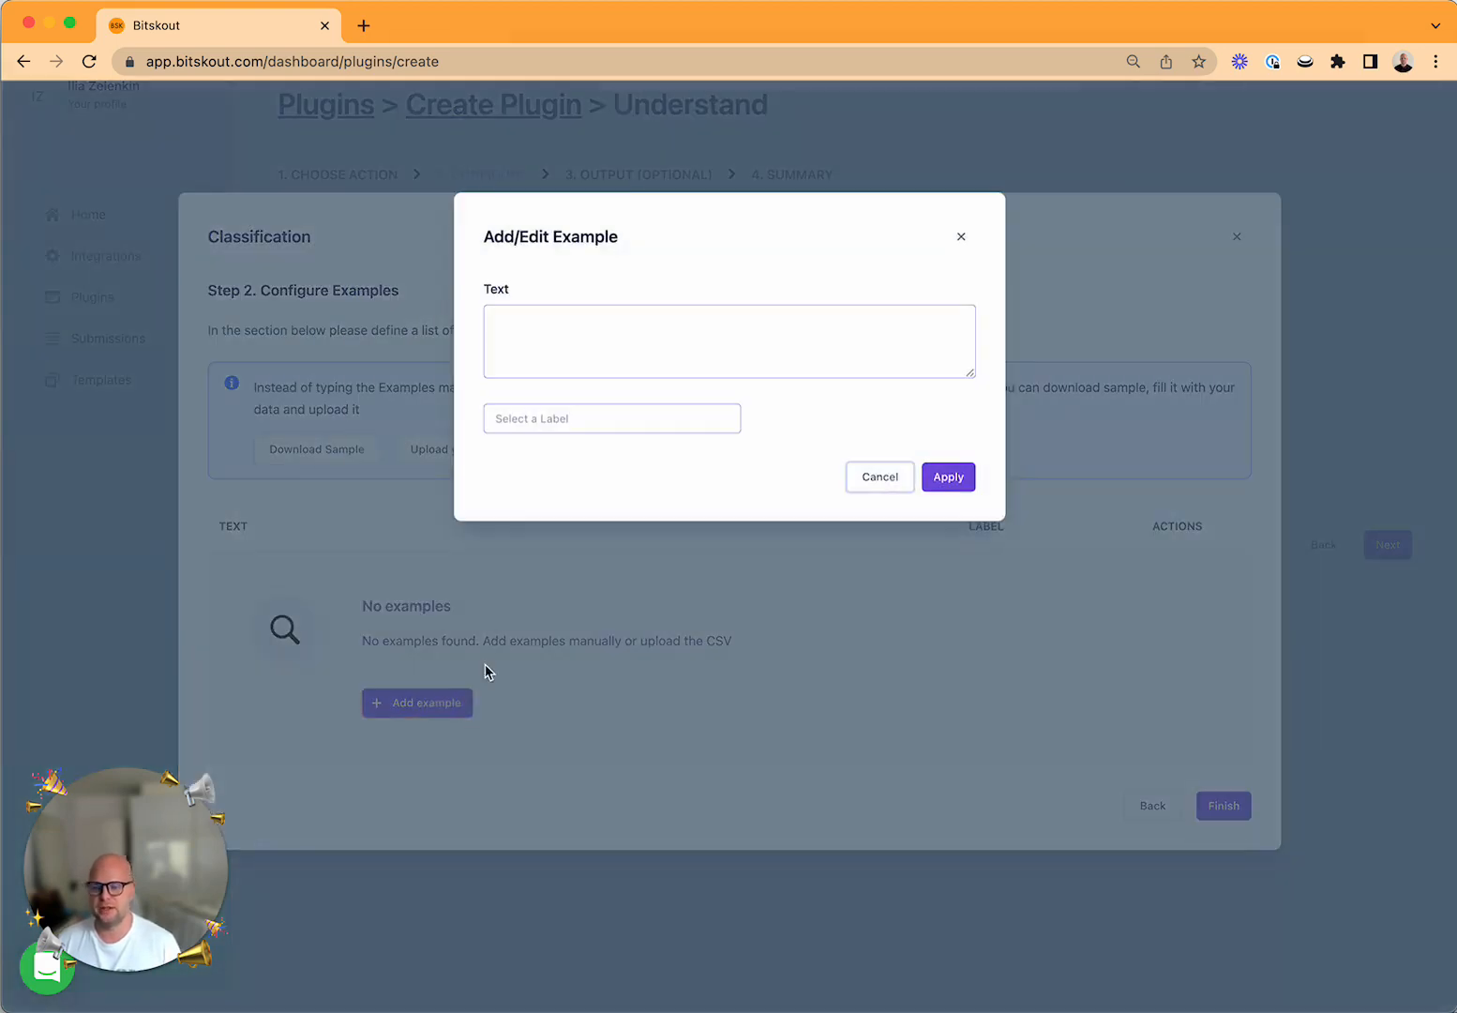
key(super+Tab)
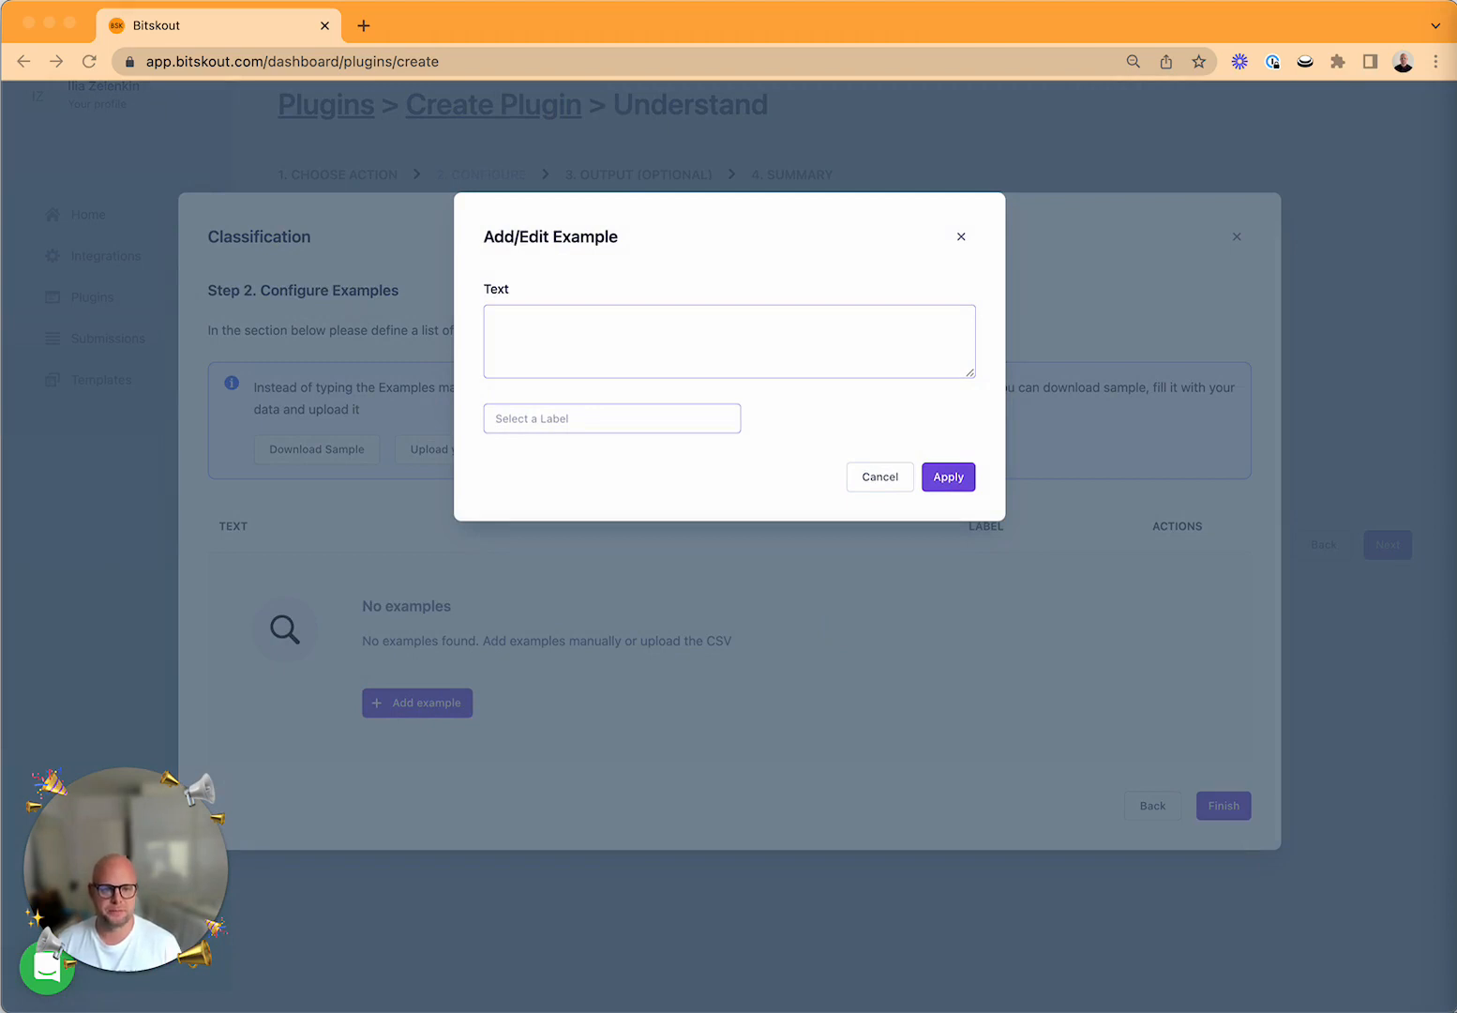
click(872, 312)
click(865, 328)
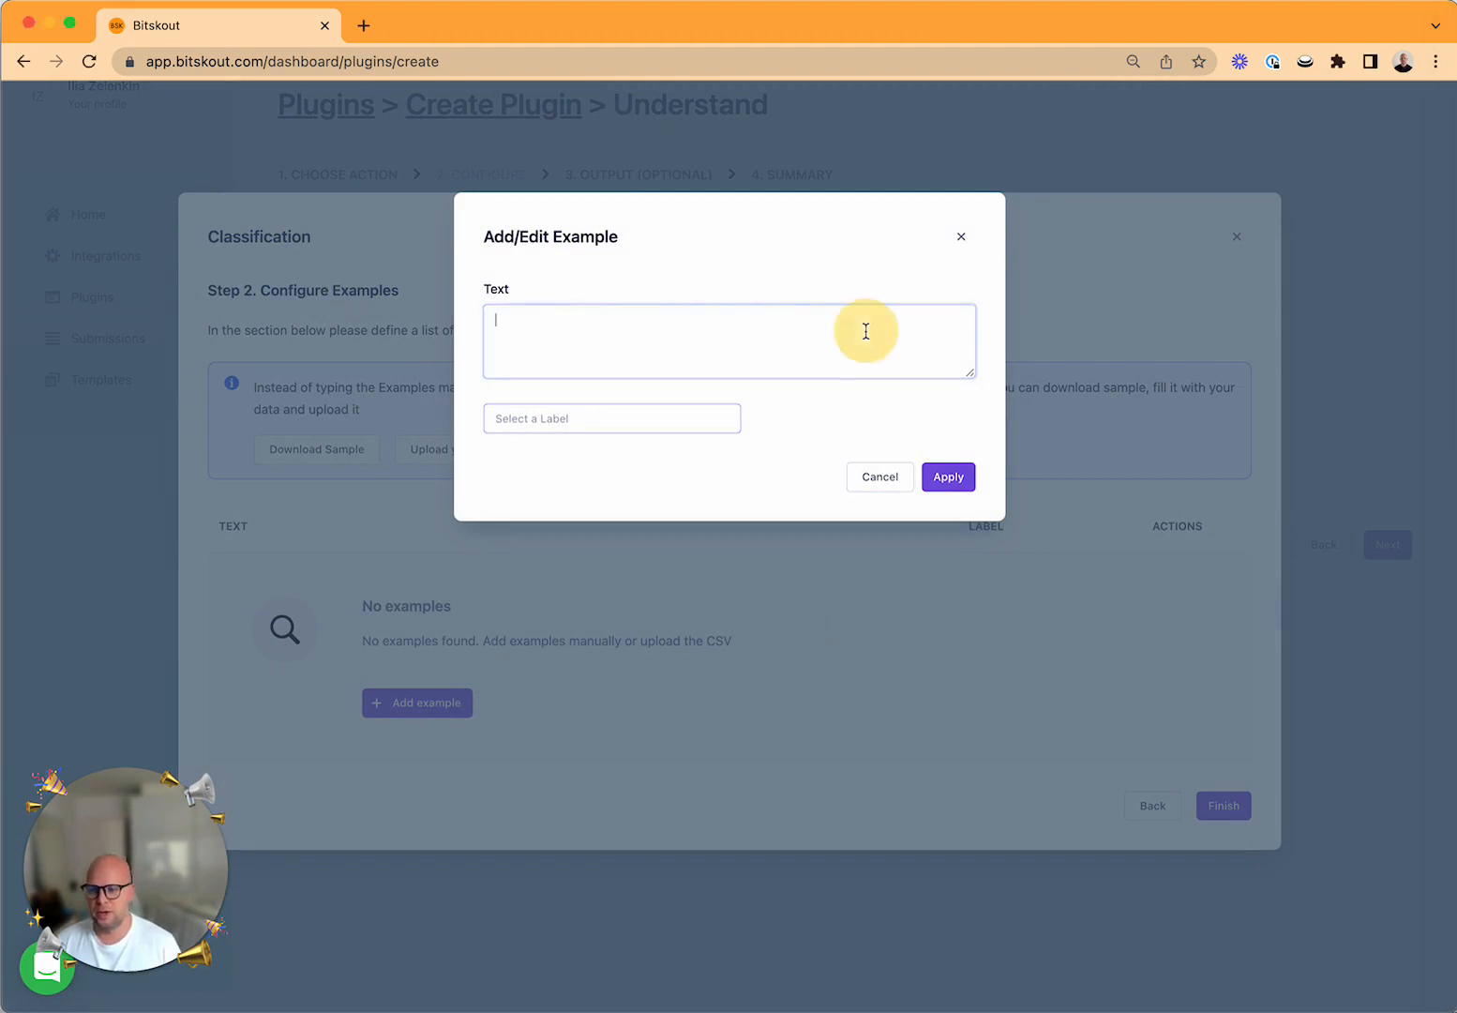
key(super+v)
scroll(709, 334, up, 5)
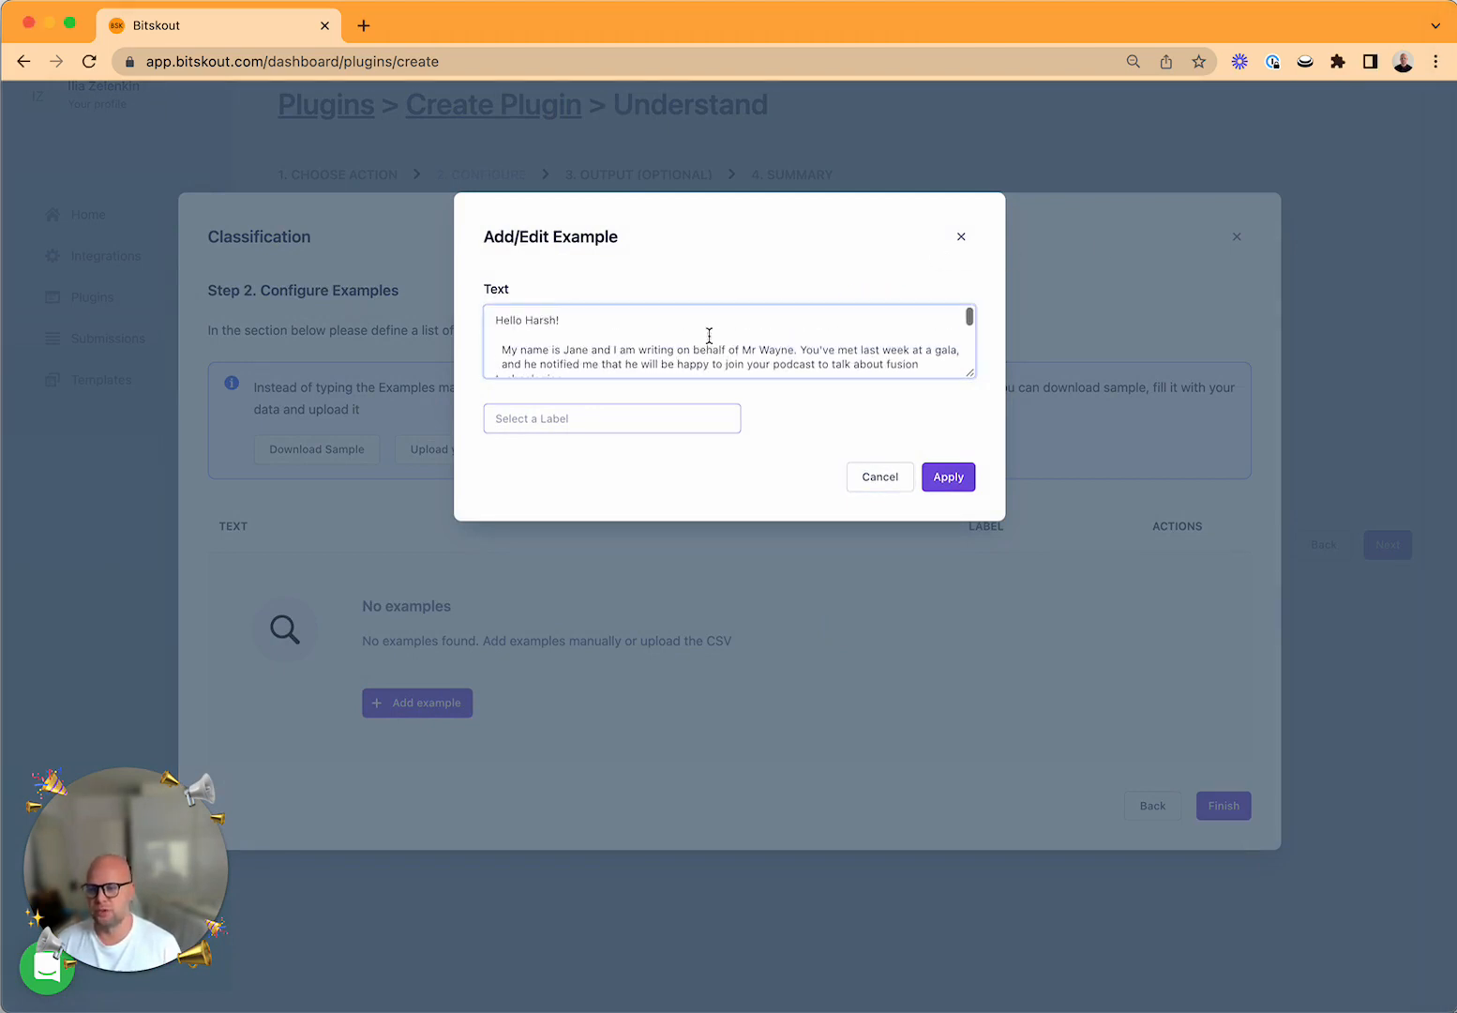
scroll(744, 325, down, 1)
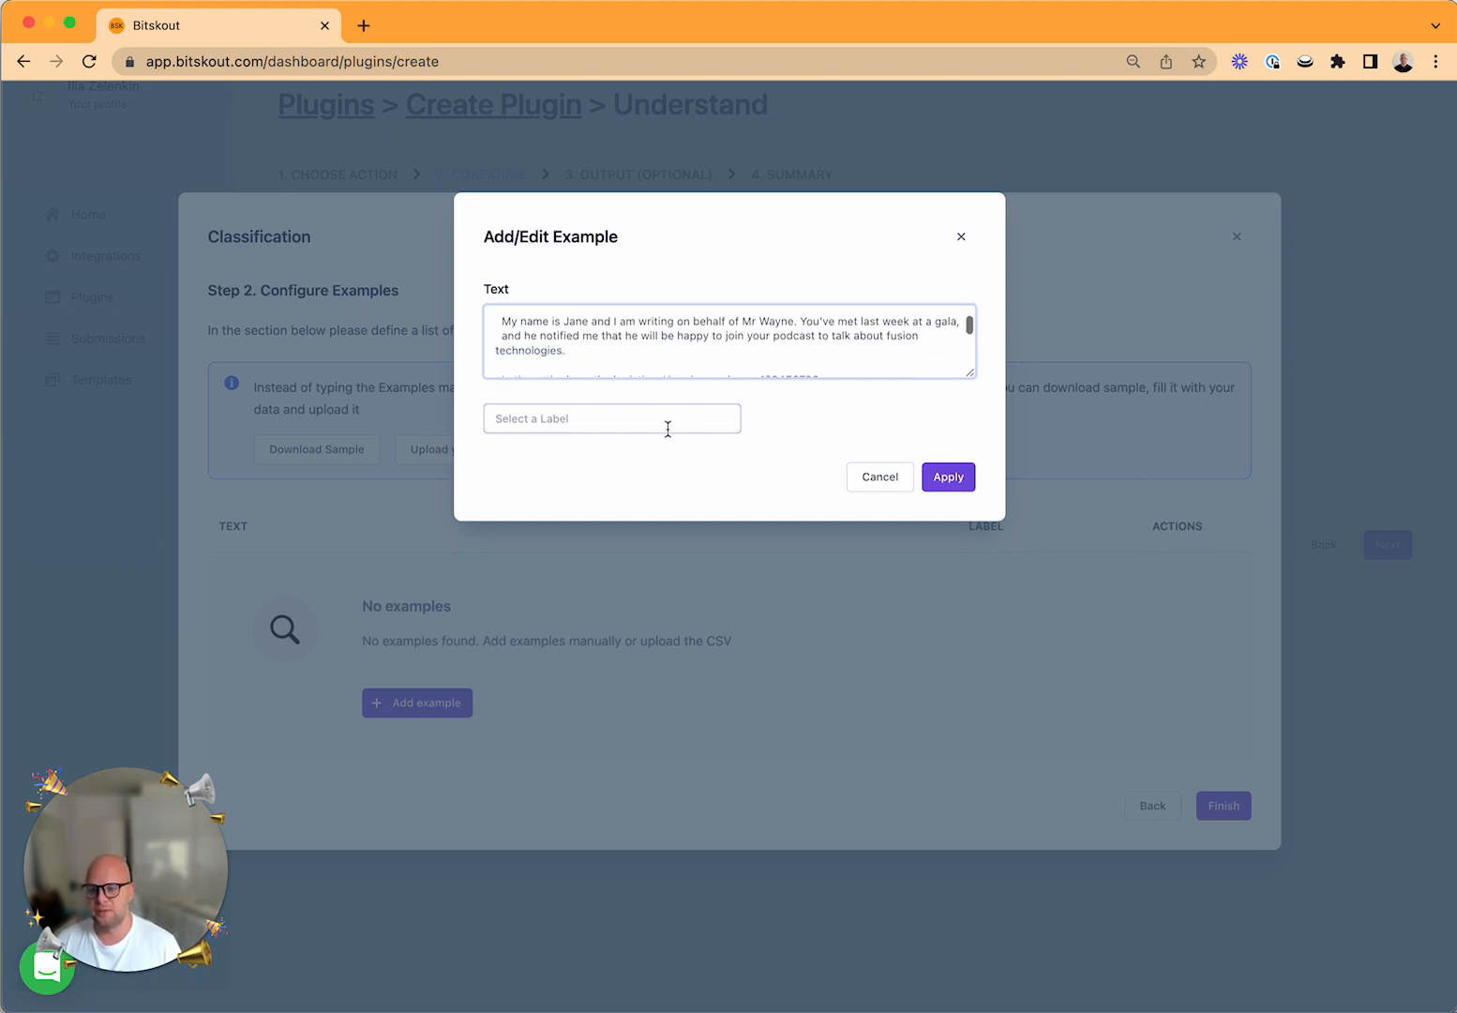
Label the podcast email example "podcast" and apply it.
click(667, 428)
text(po)
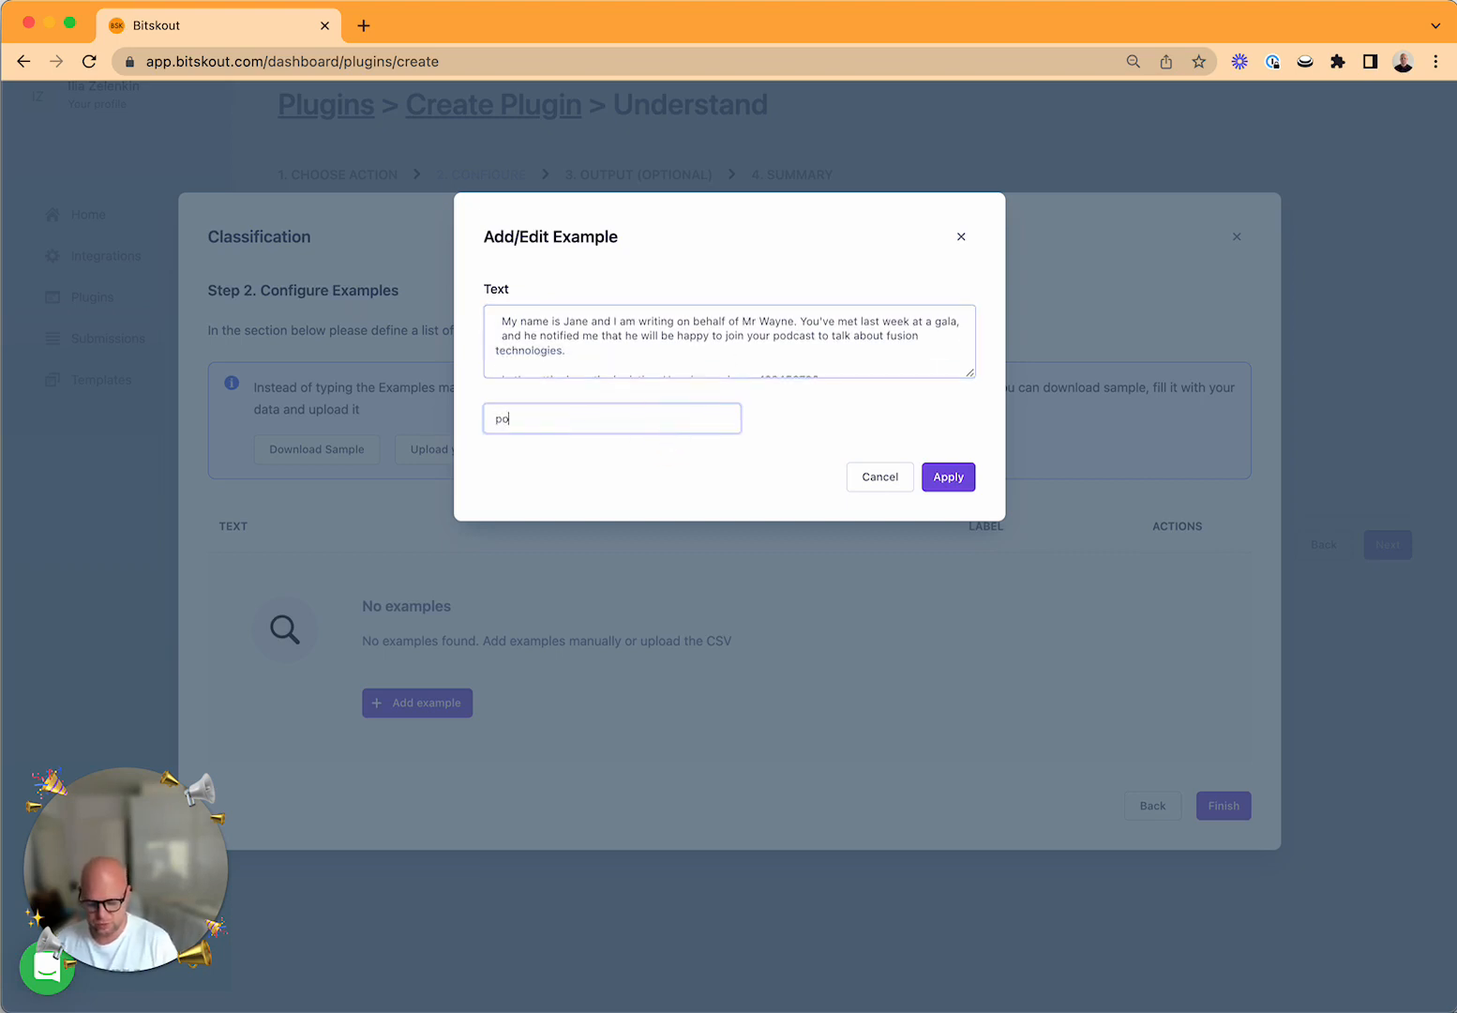
text(dcast)
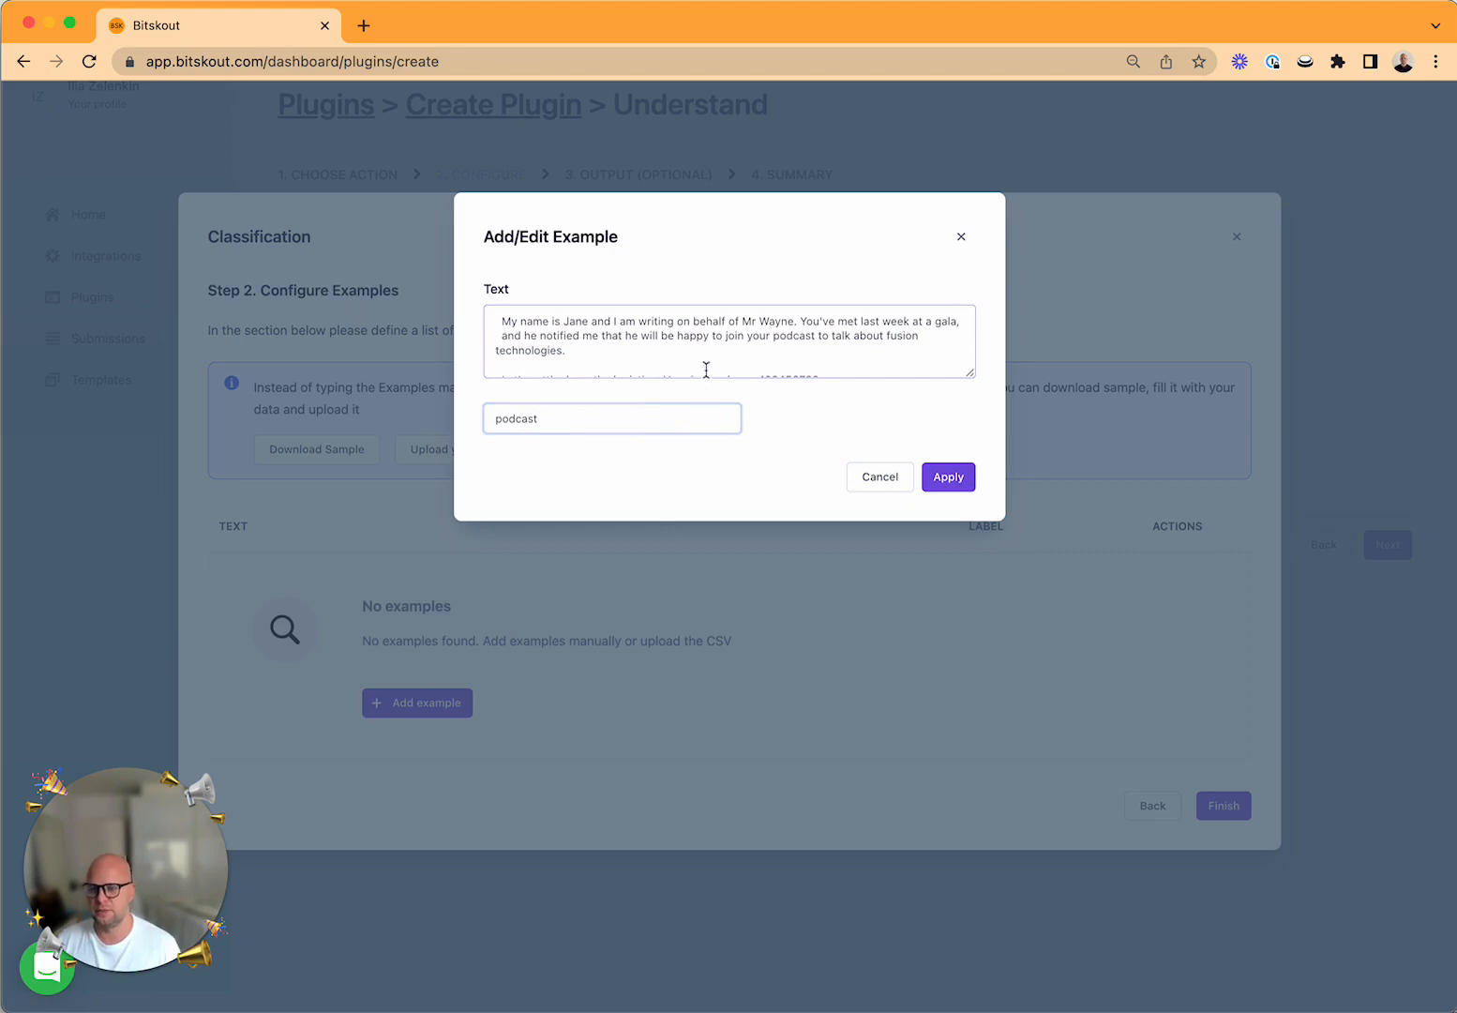
scroll(705, 368, up, 2)
click(970, 371)
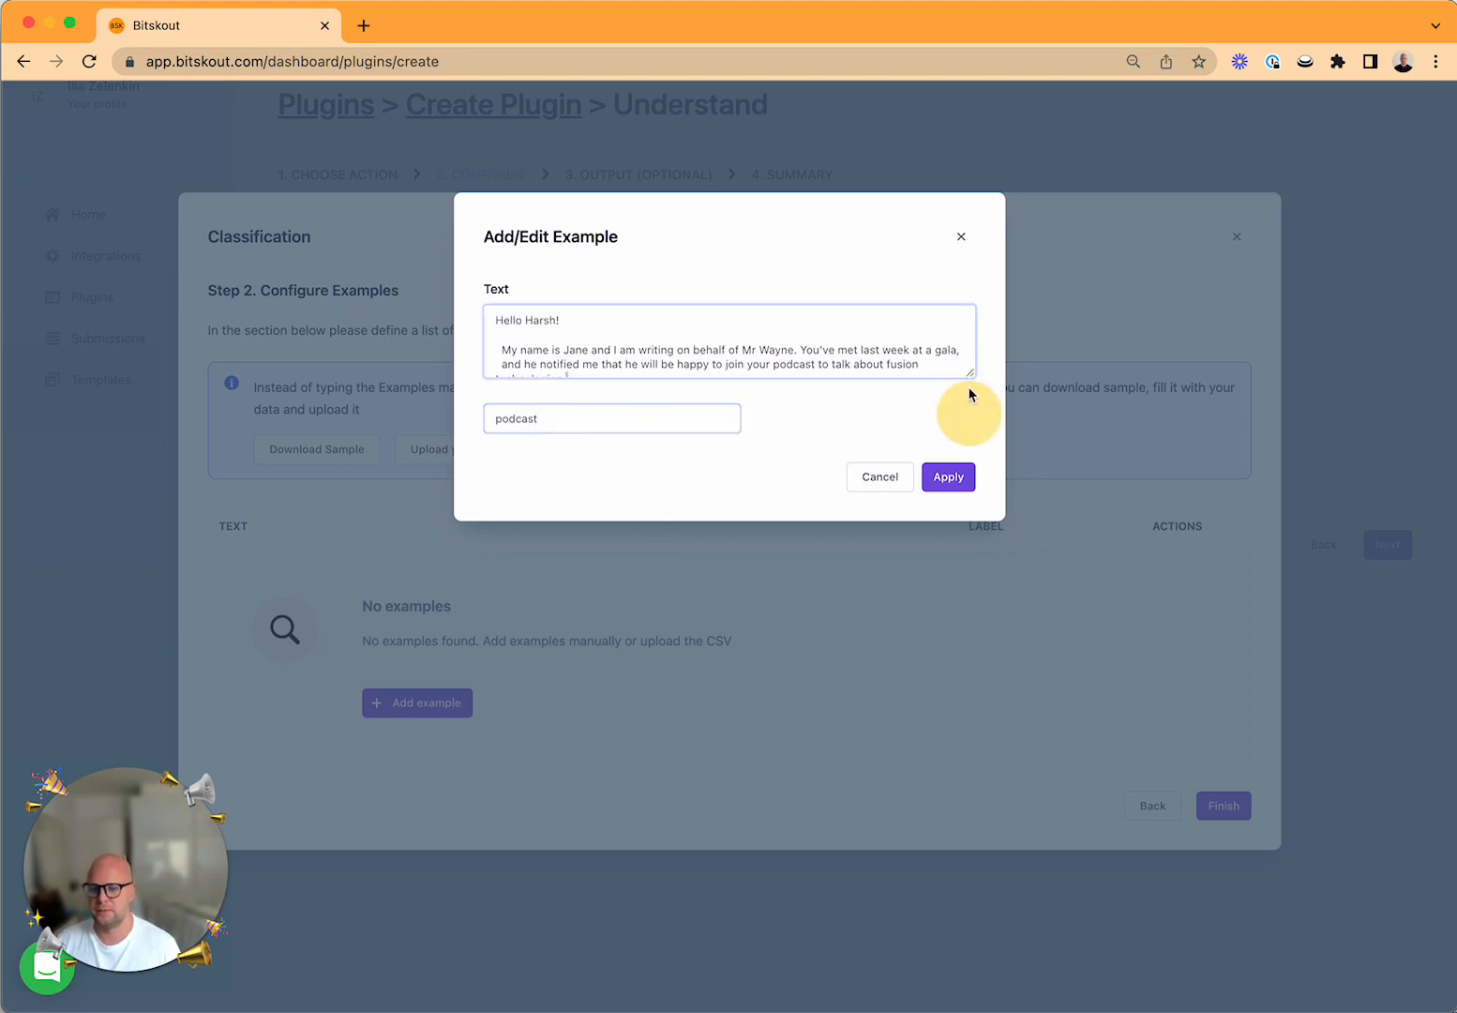
drag(970, 374, 969, 414)
click(962, 513)
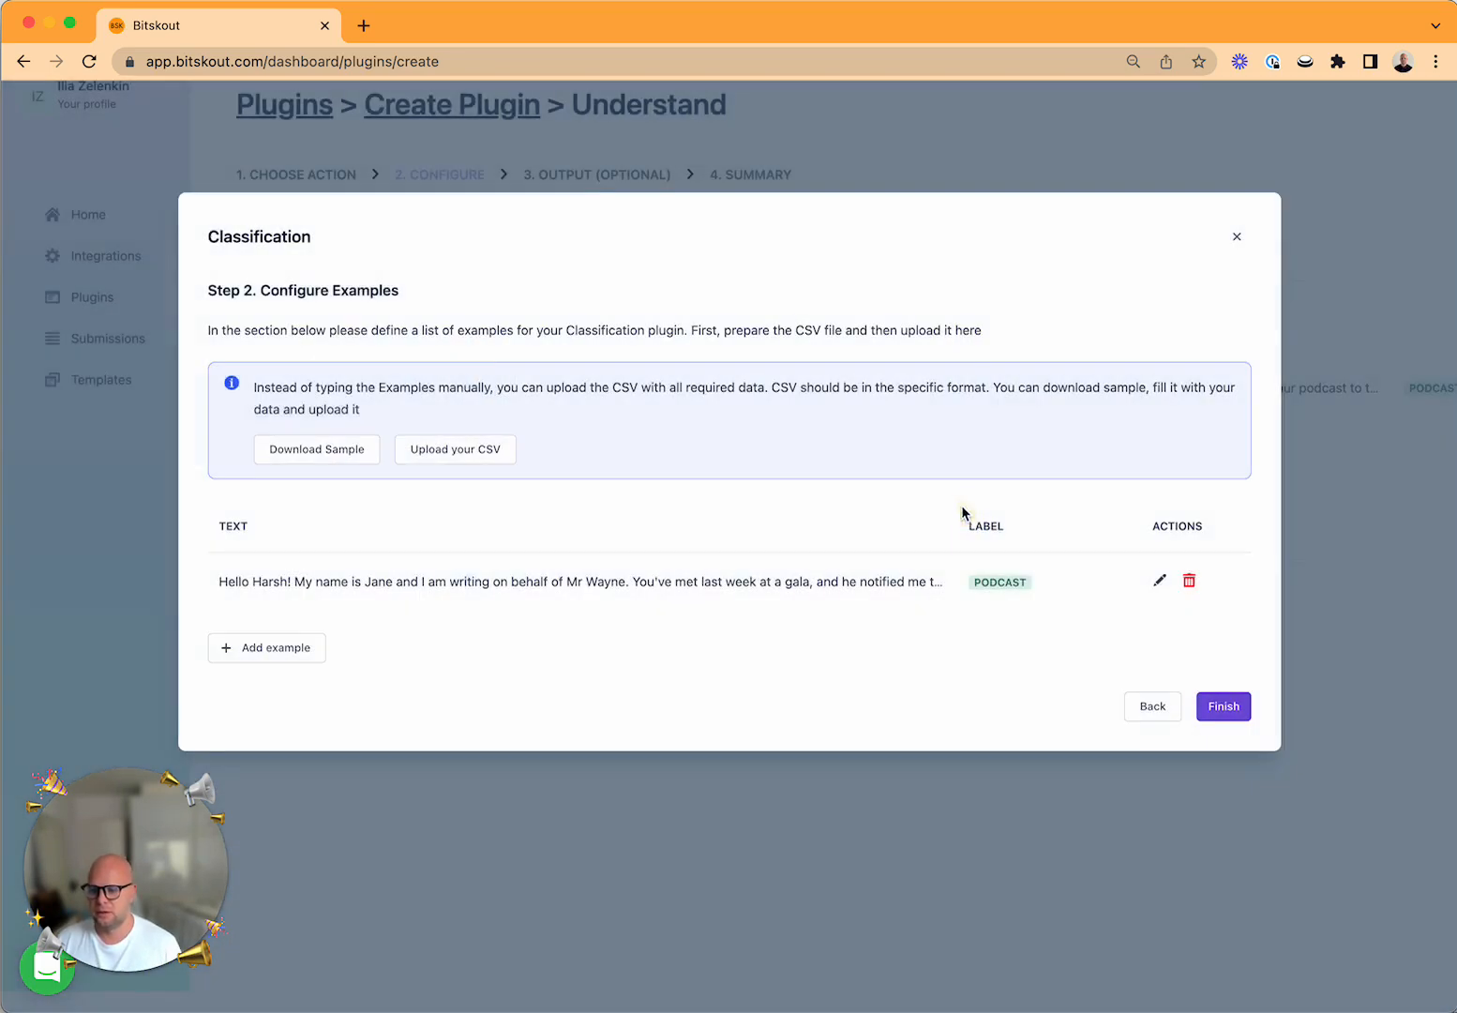
Add a second example and paste the web3 AR game email about publishing articles as its text.
click(274, 657)
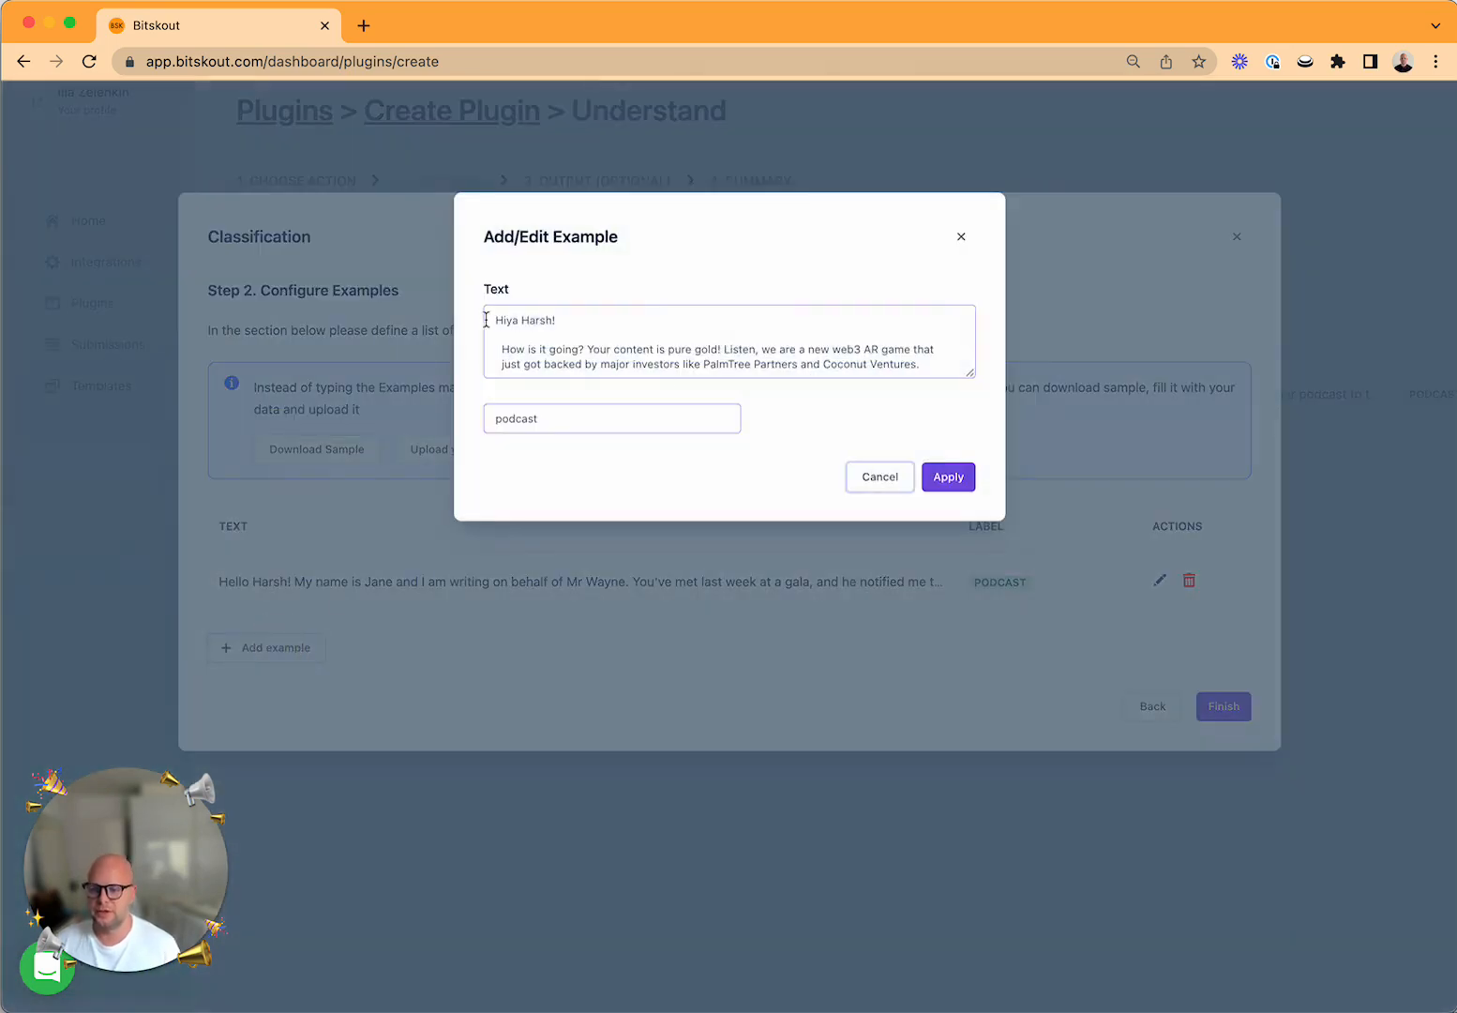
drag(494, 314, 872, 424)
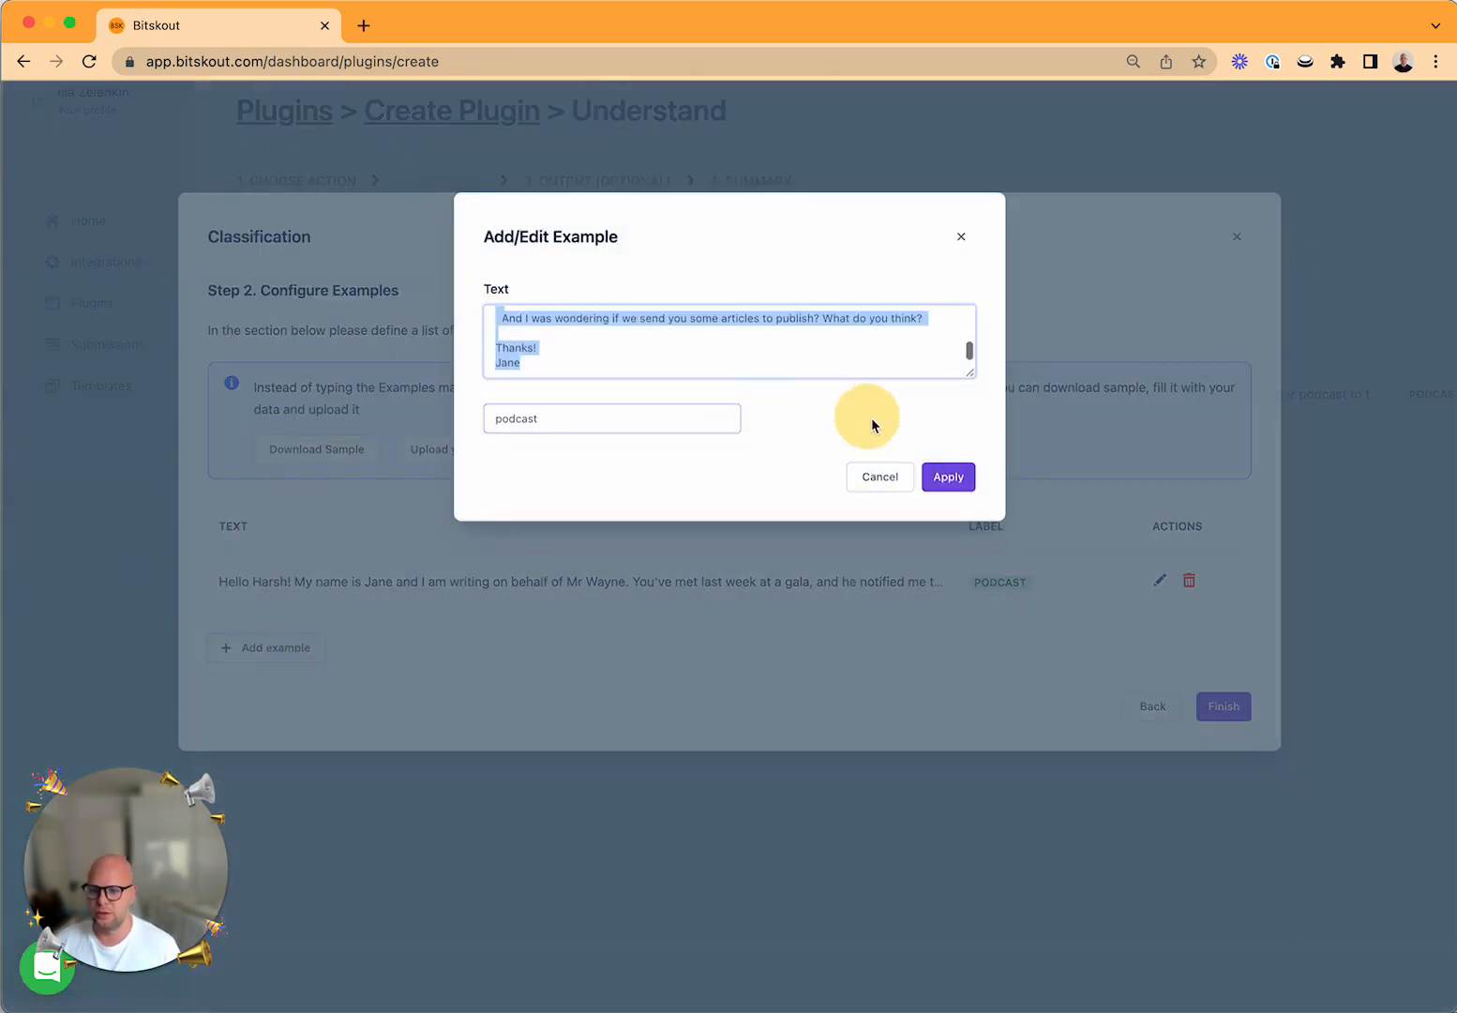
key(super+v)
scroll(644, 338, up, 5)
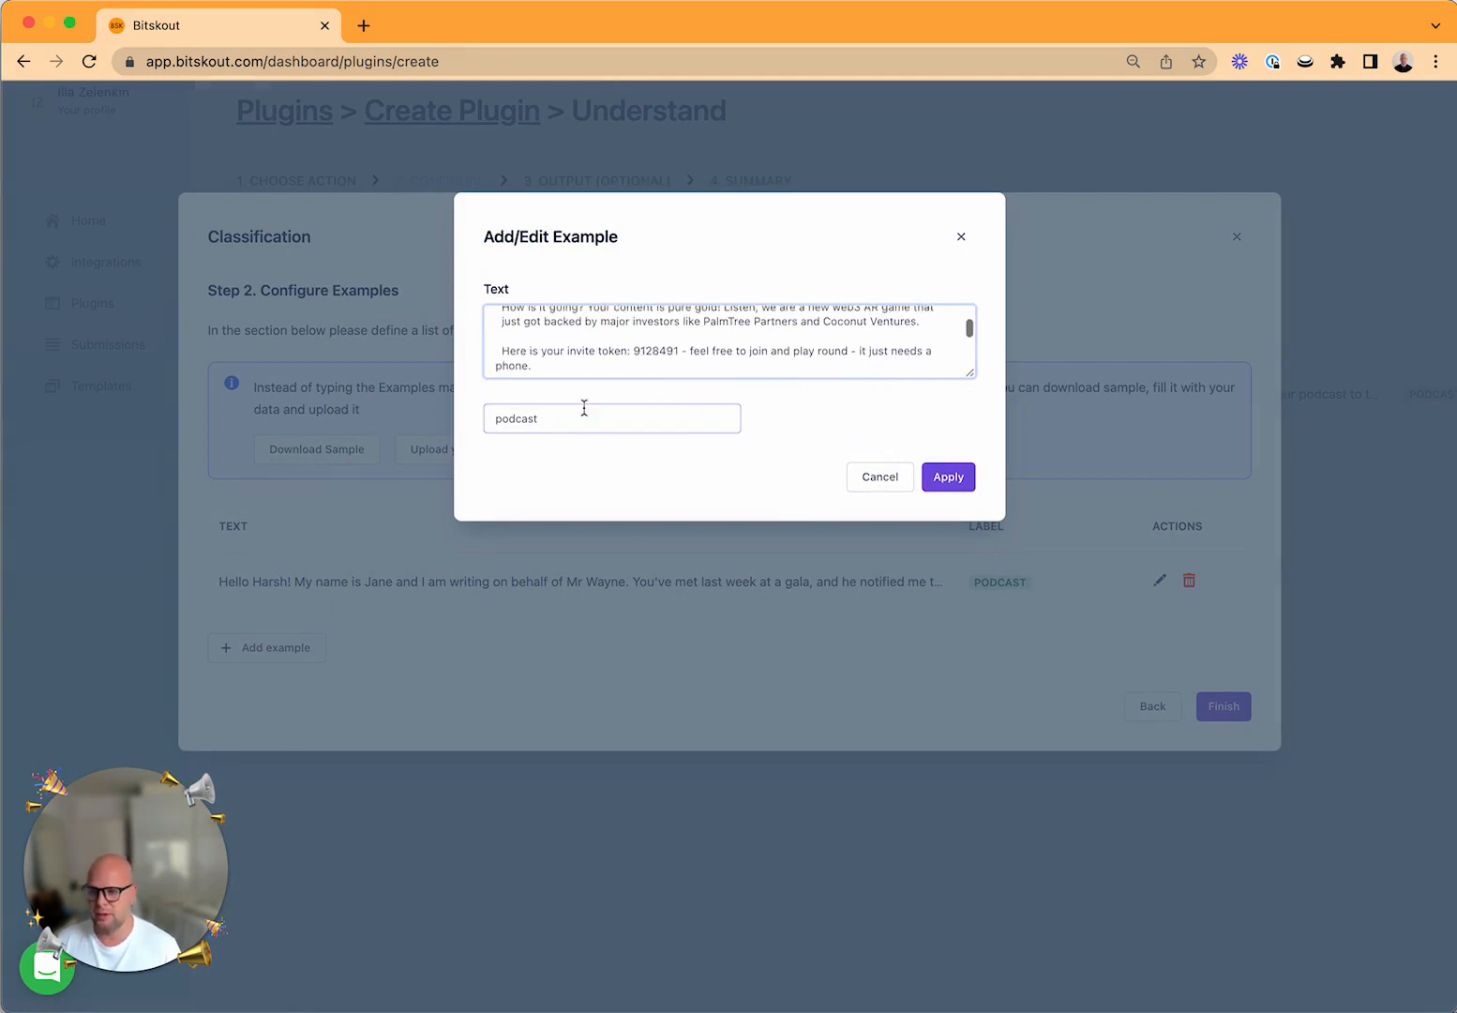
Change the second example's label to "guest blog" and apply it.
click(547, 420)
key(BackSpace)
key(BackSpace)
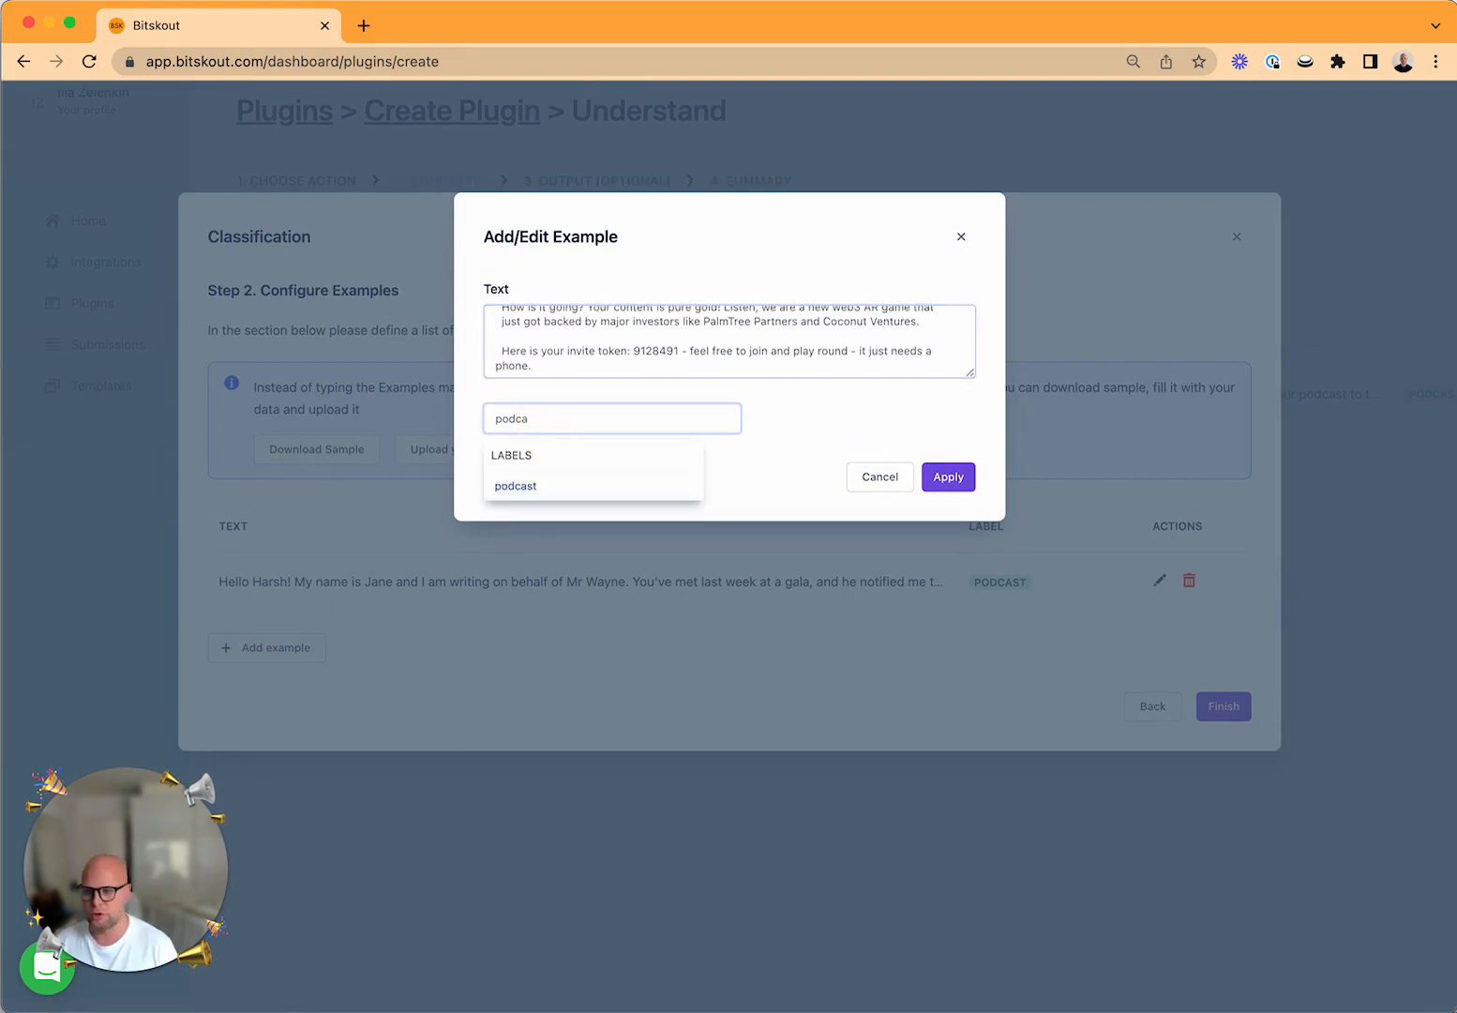
key(BackSpace)
key(BackSpace)
key(BackSpace)
key(BackSpace)
key(BackSpace)
text(guest blog)
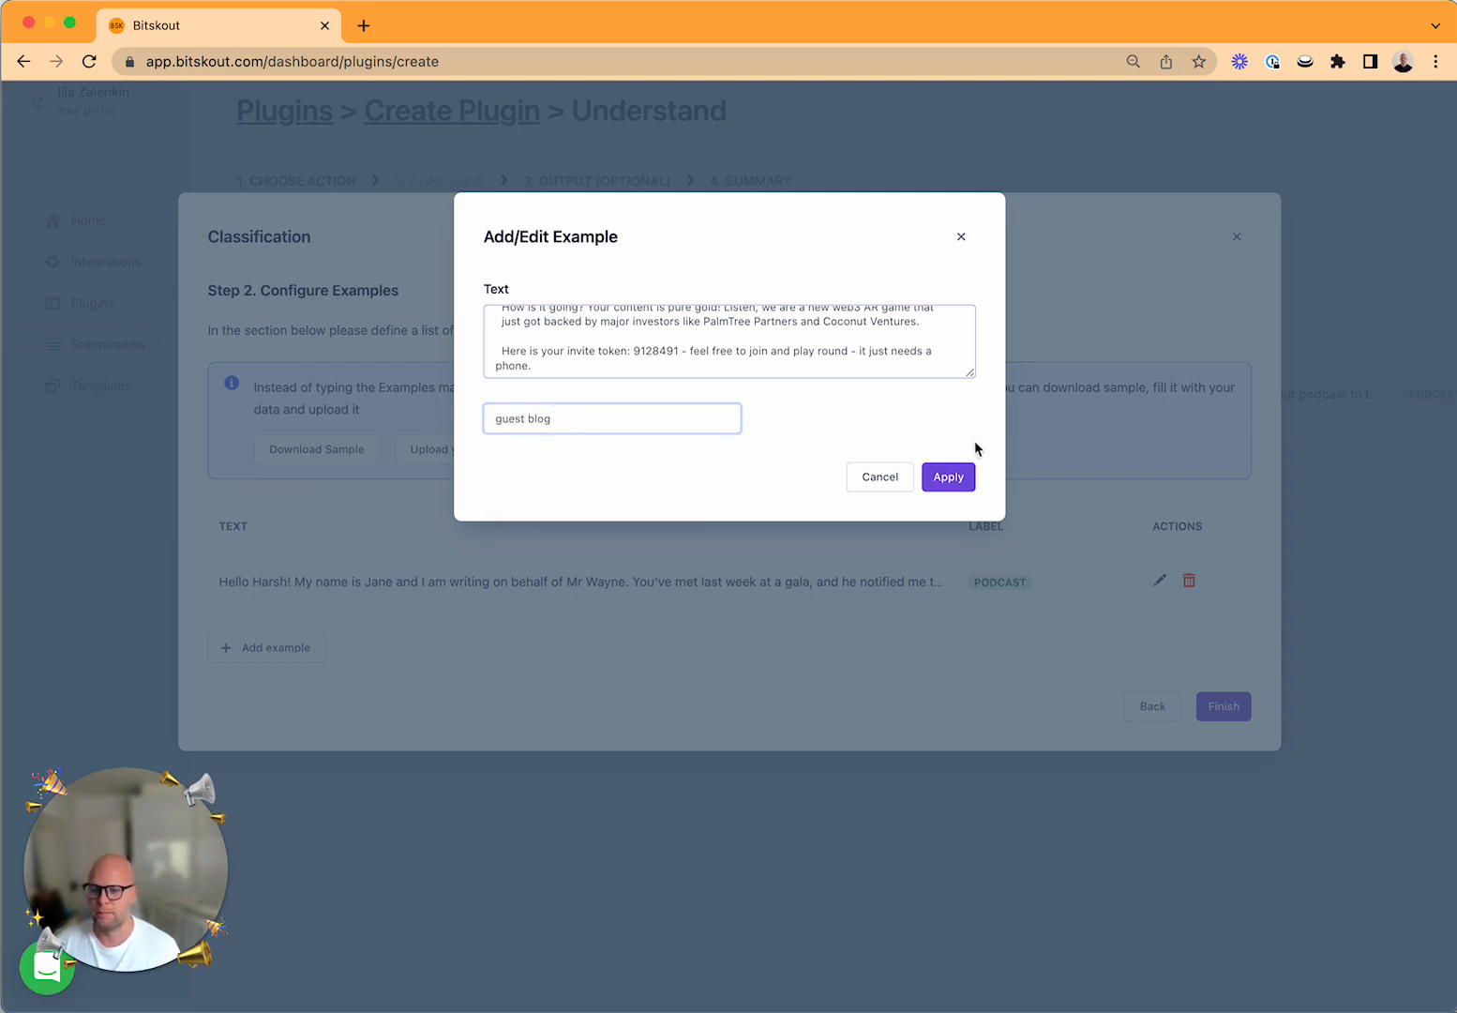
click(940, 476)
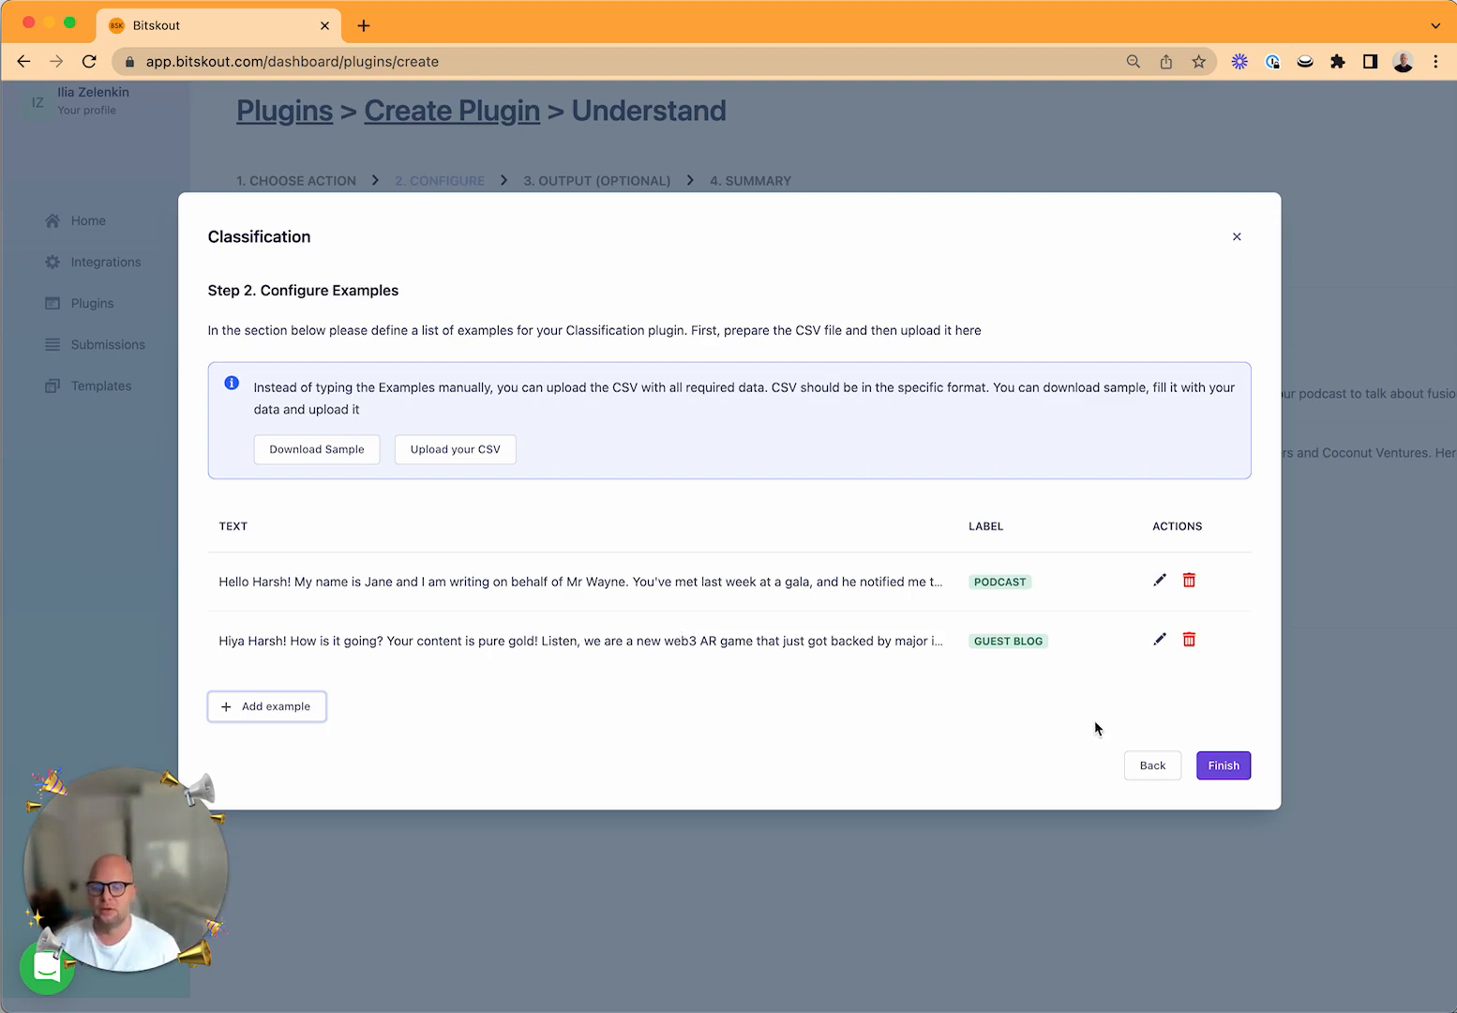
Finish the classification configuration, continue to the output stage and choose Write Data to Fields.
click(1224, 765)
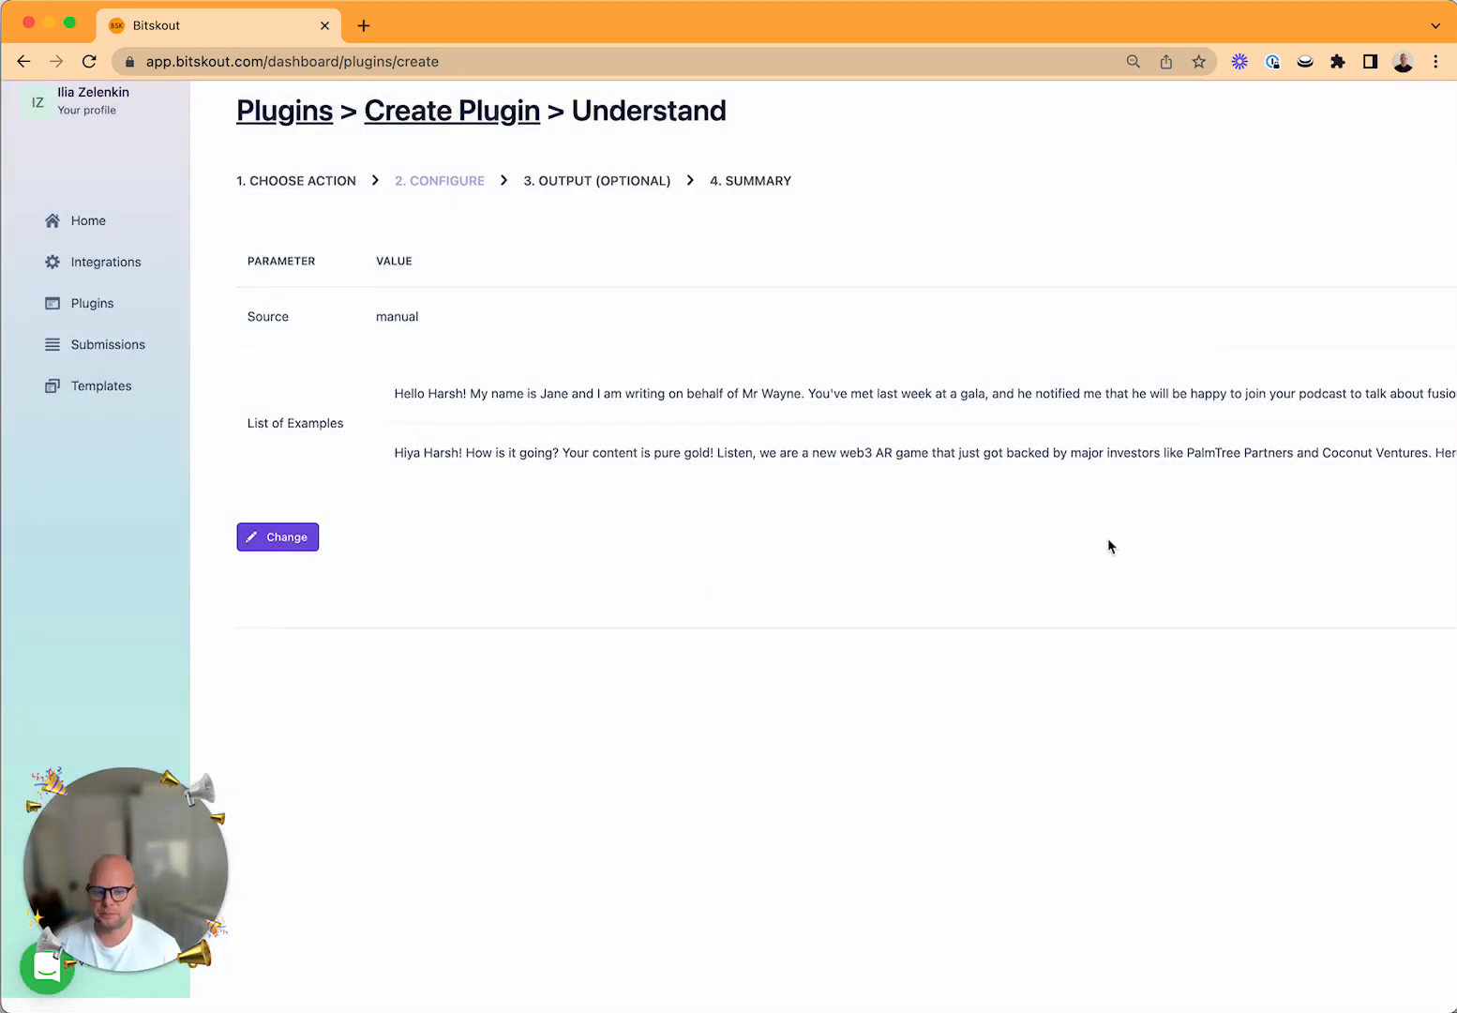
scroll(1179, 303, right, 10)
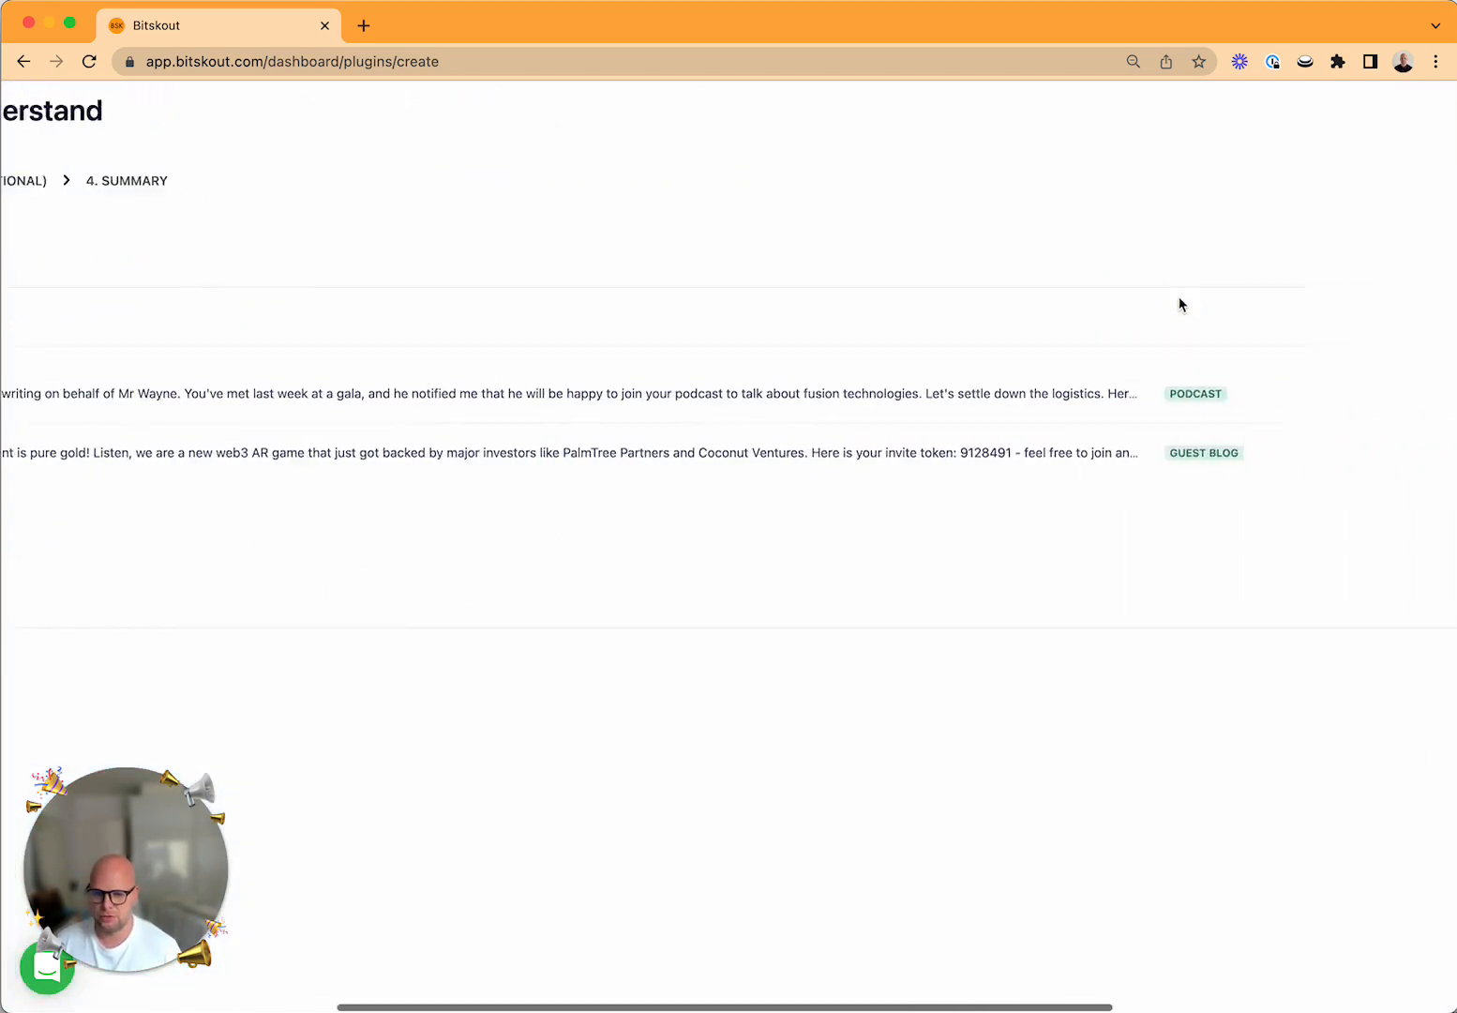
scroll(1178, 296, right, 8)
click(1389, 656)
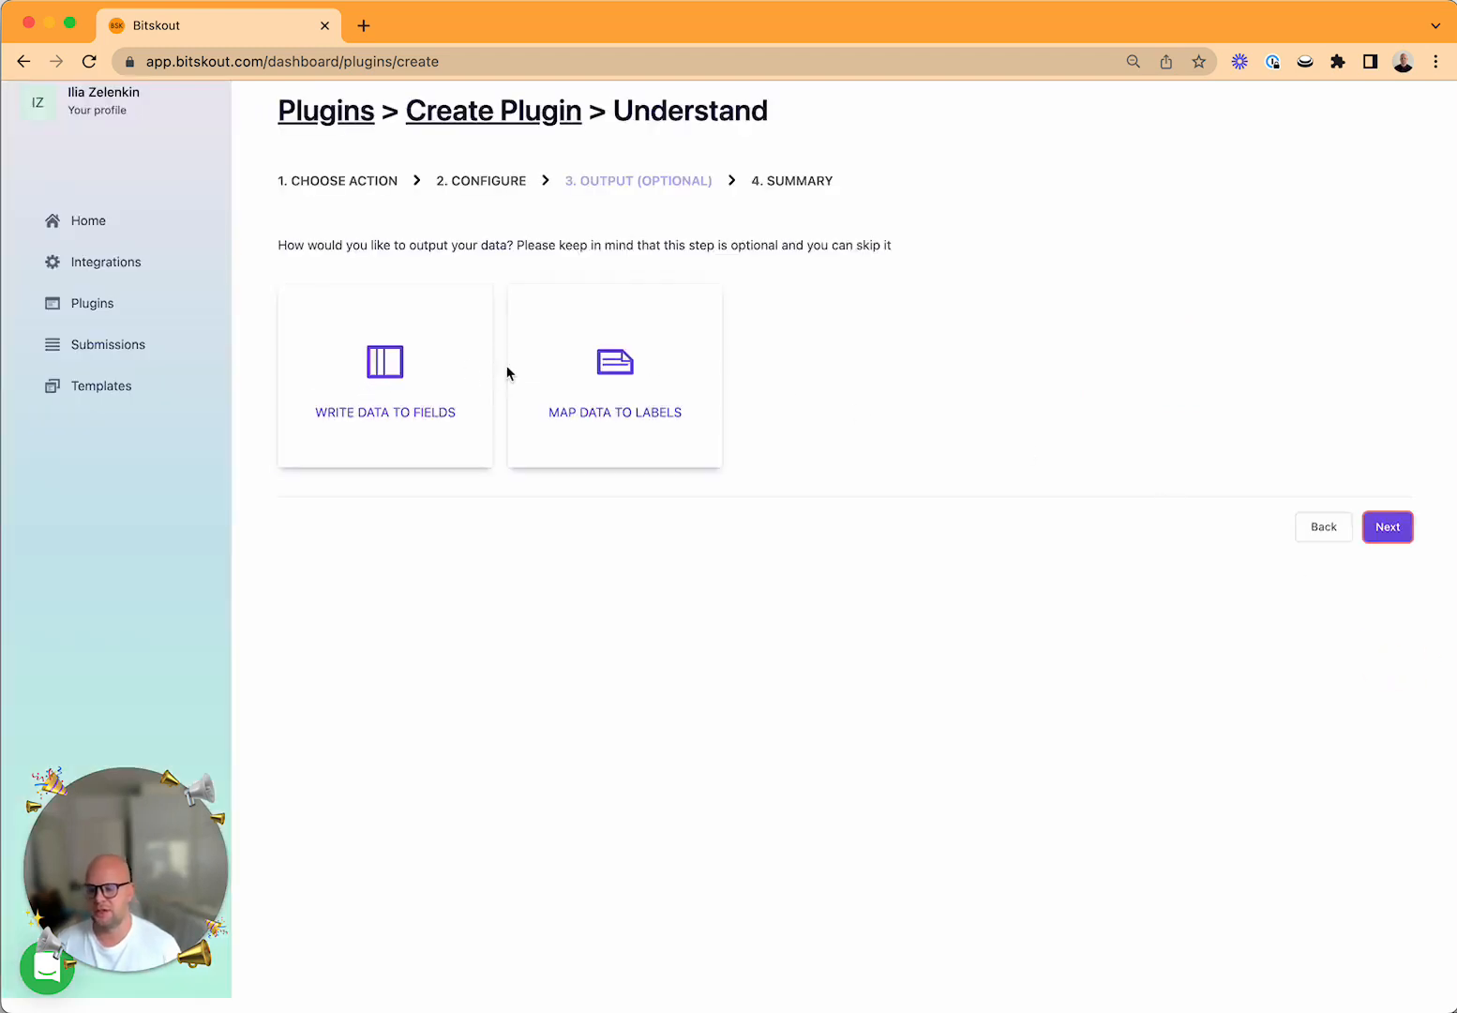
click(451, 368)
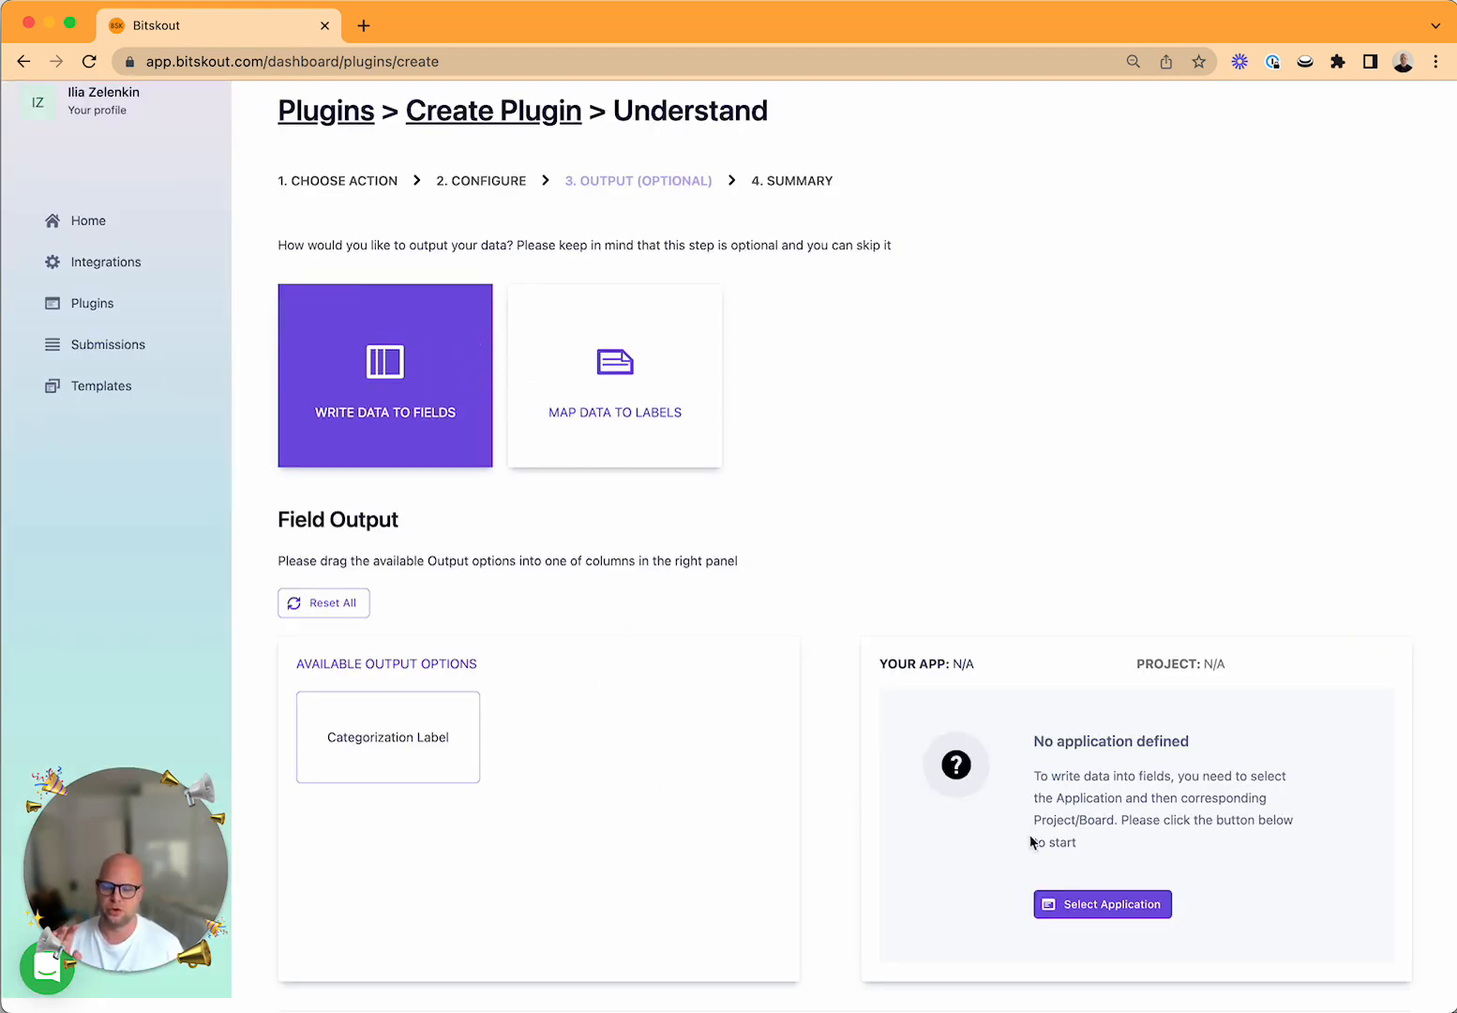
click(1107, 904)
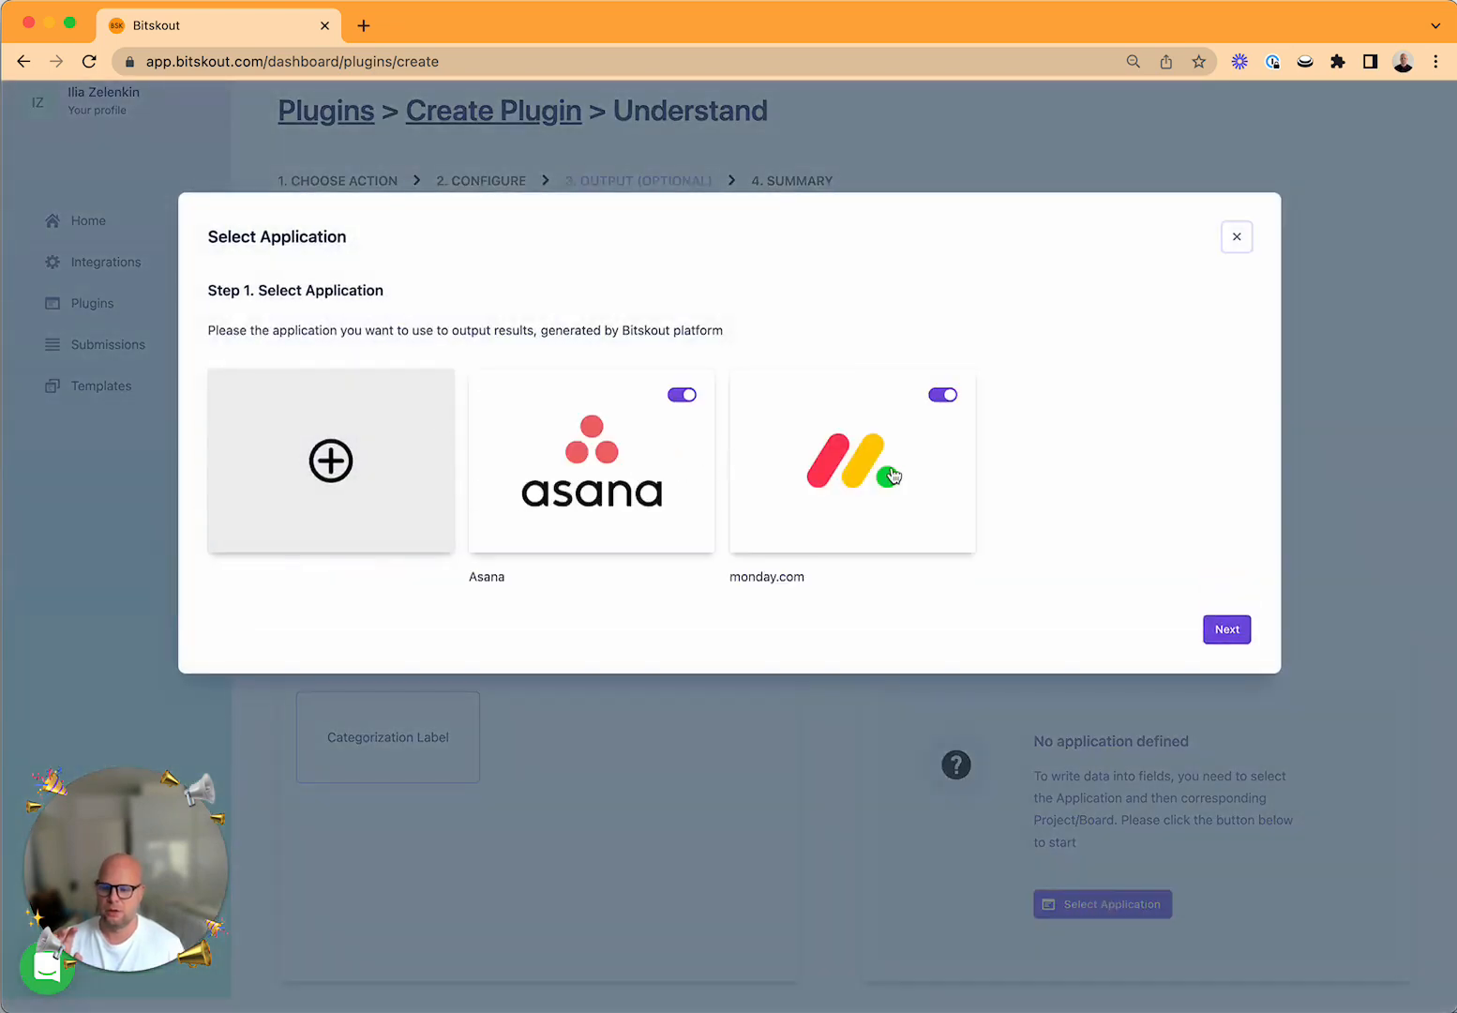
scroll(942, 497, down, 1)
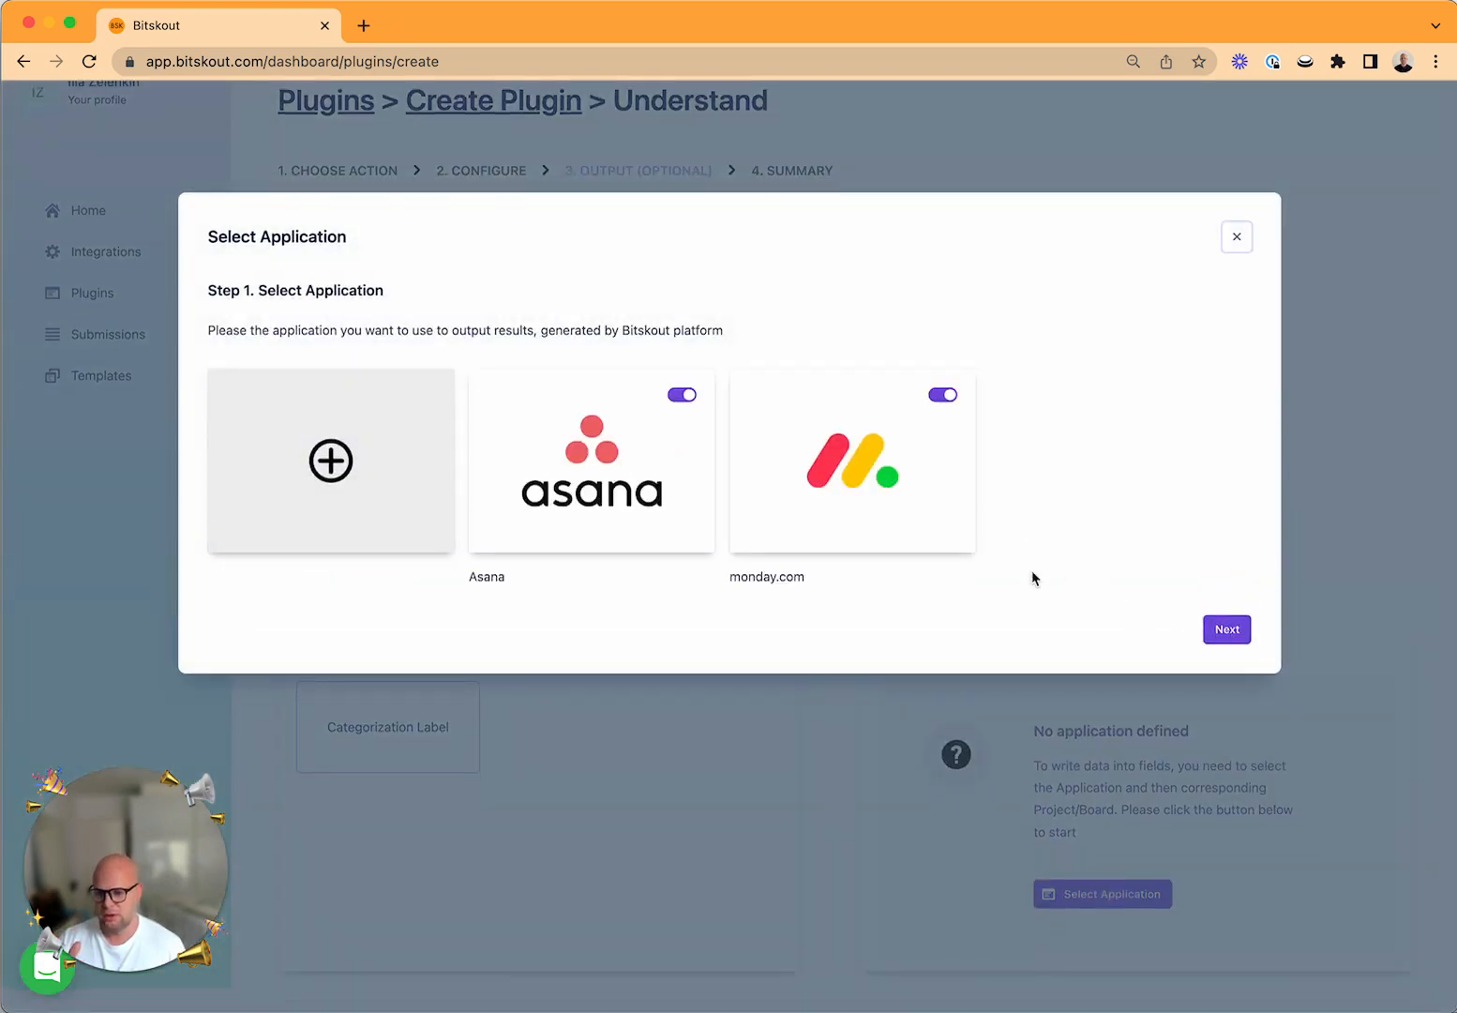
click(1237, 238)
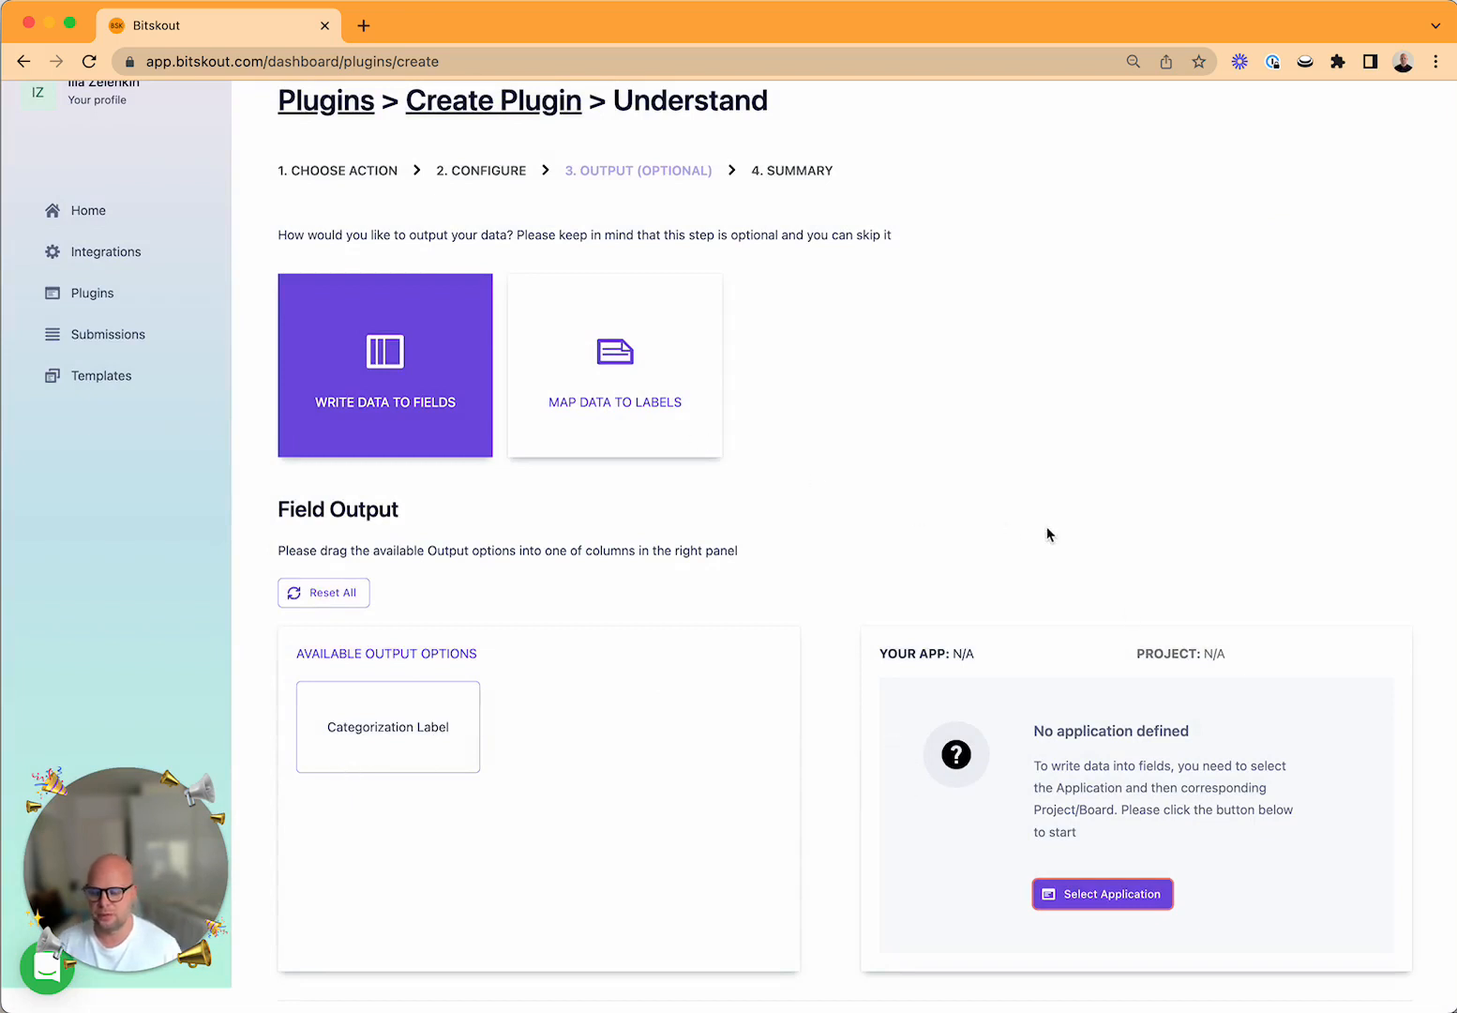
Proceed to the summary stage without mapping an output field, and create the plugin with the name "Service Request Categorization".
scroll(1046, 526, down, 5)
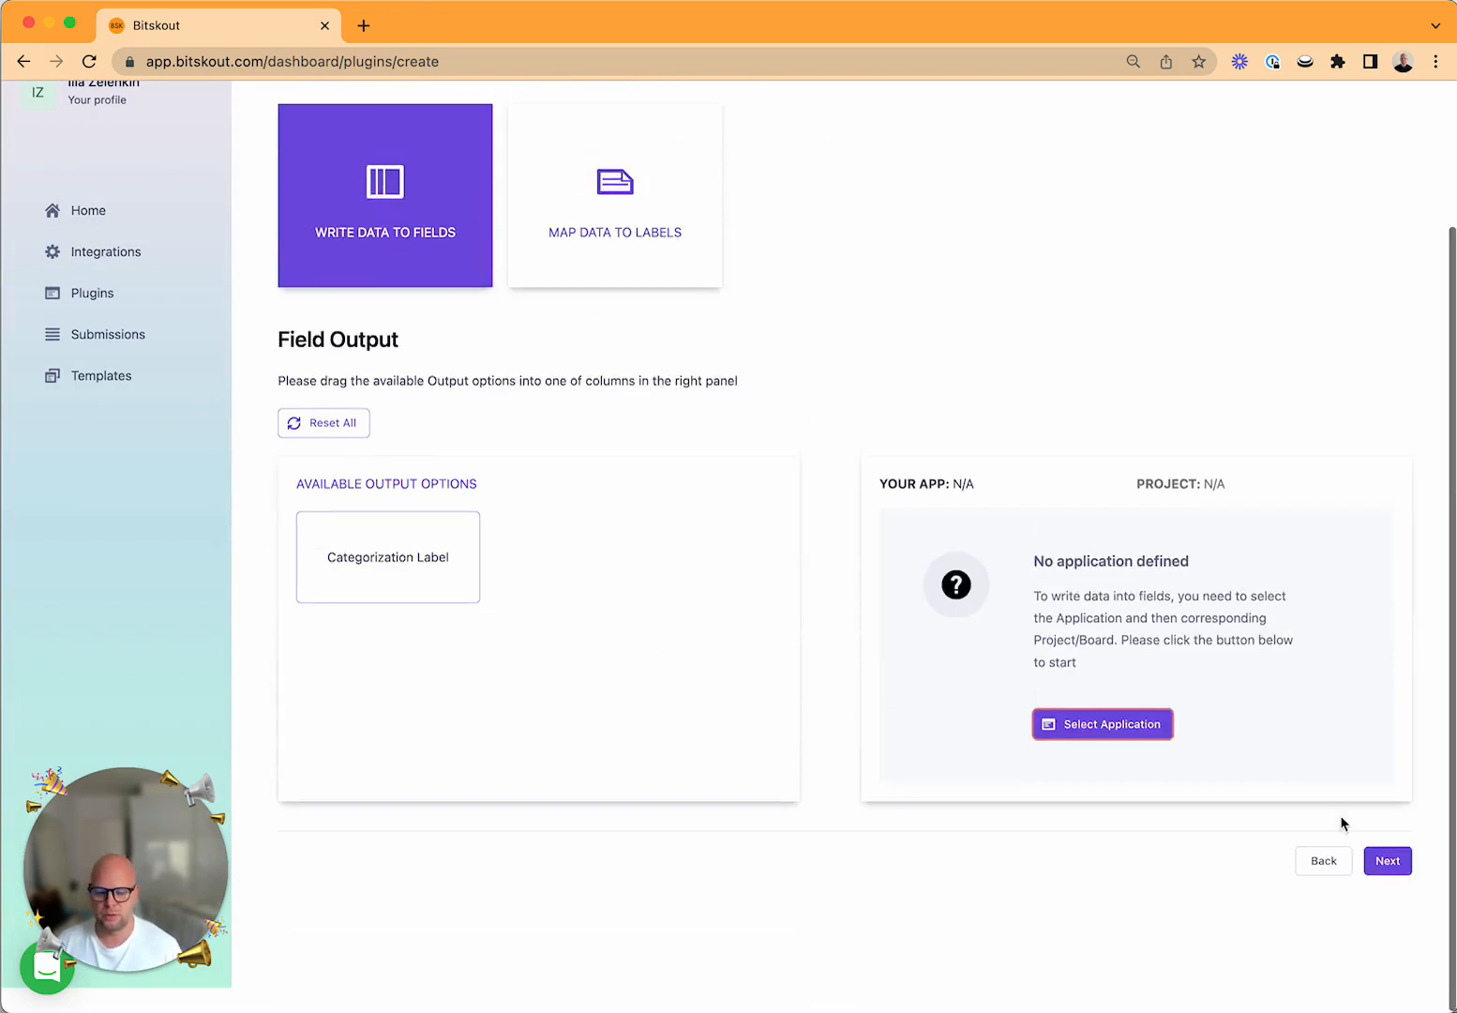
click(1392, 864)
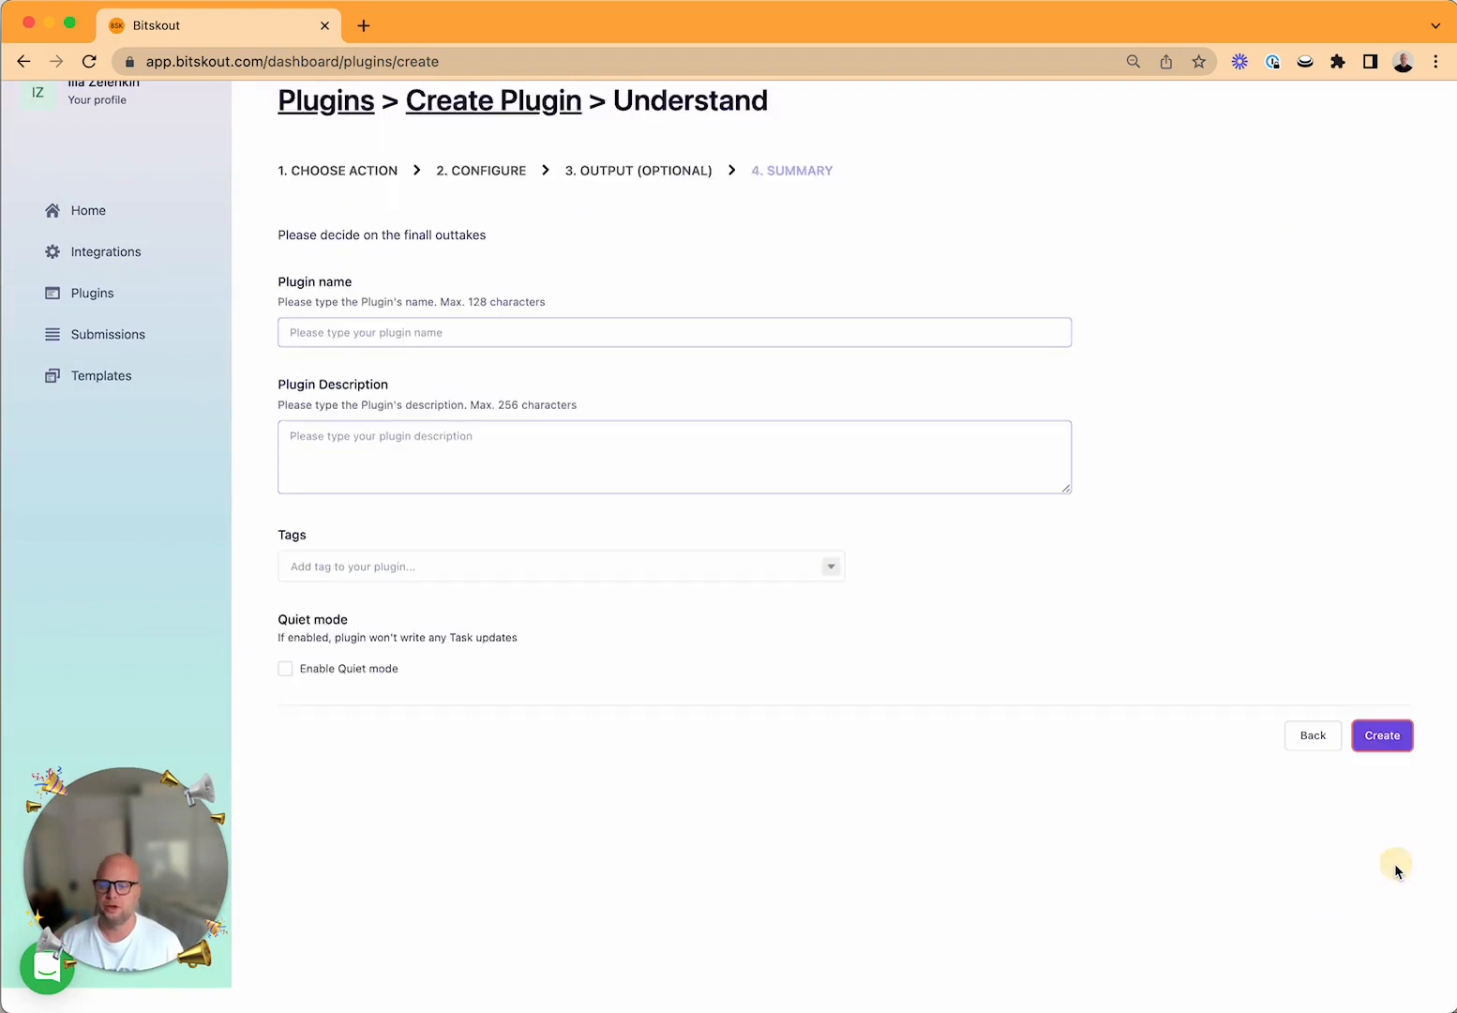
click(536, 325)
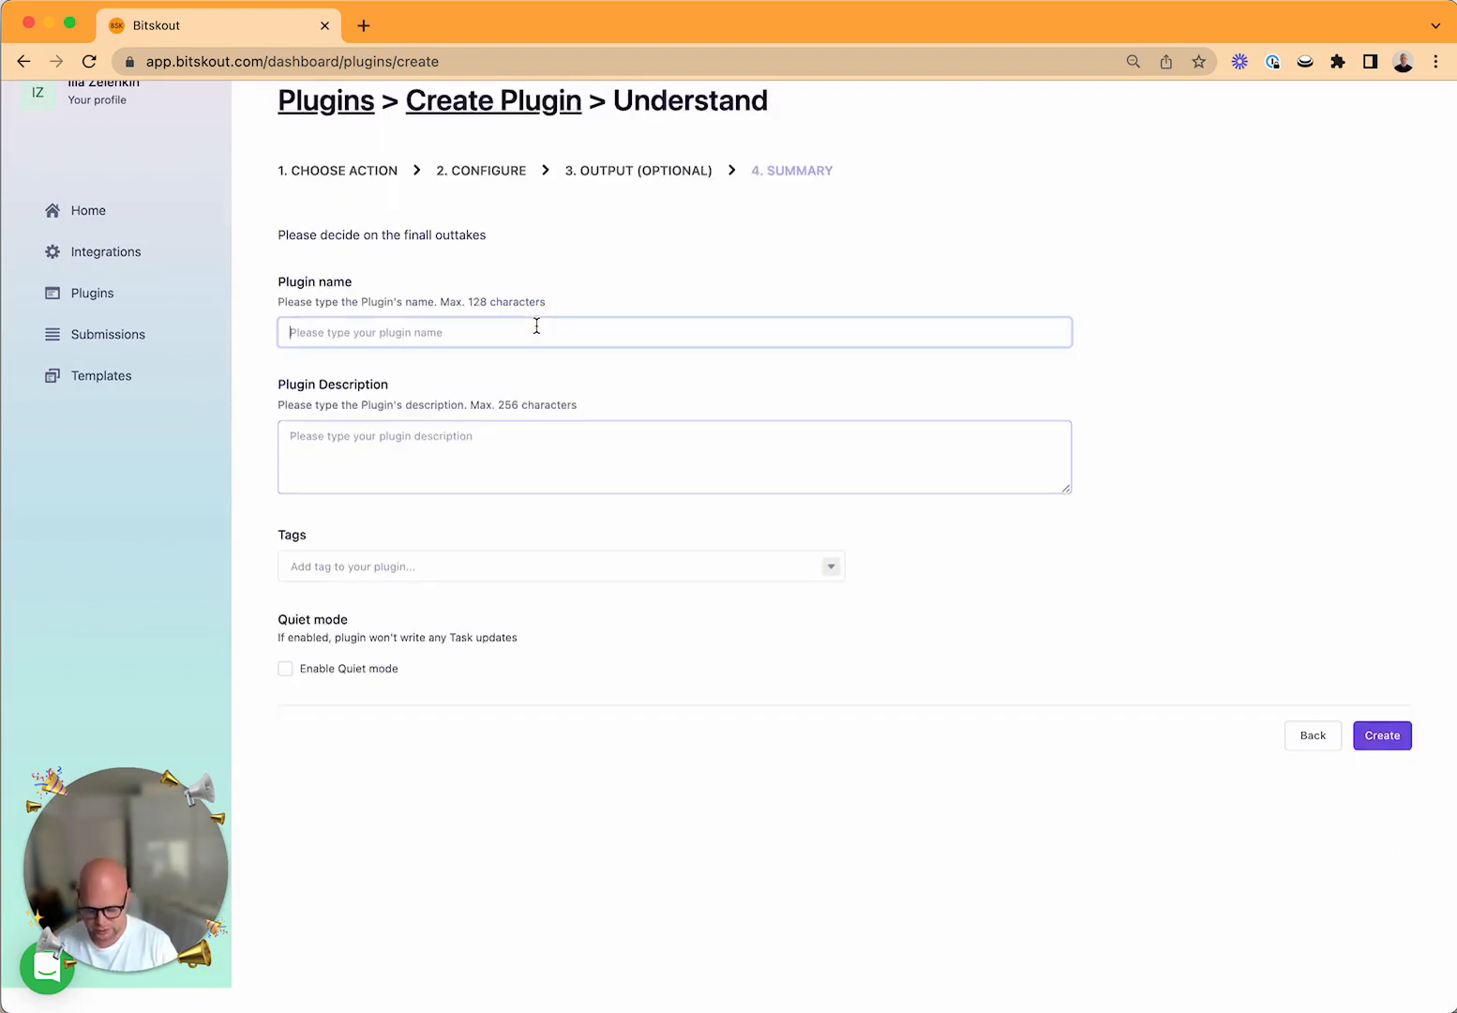
text(Serv)
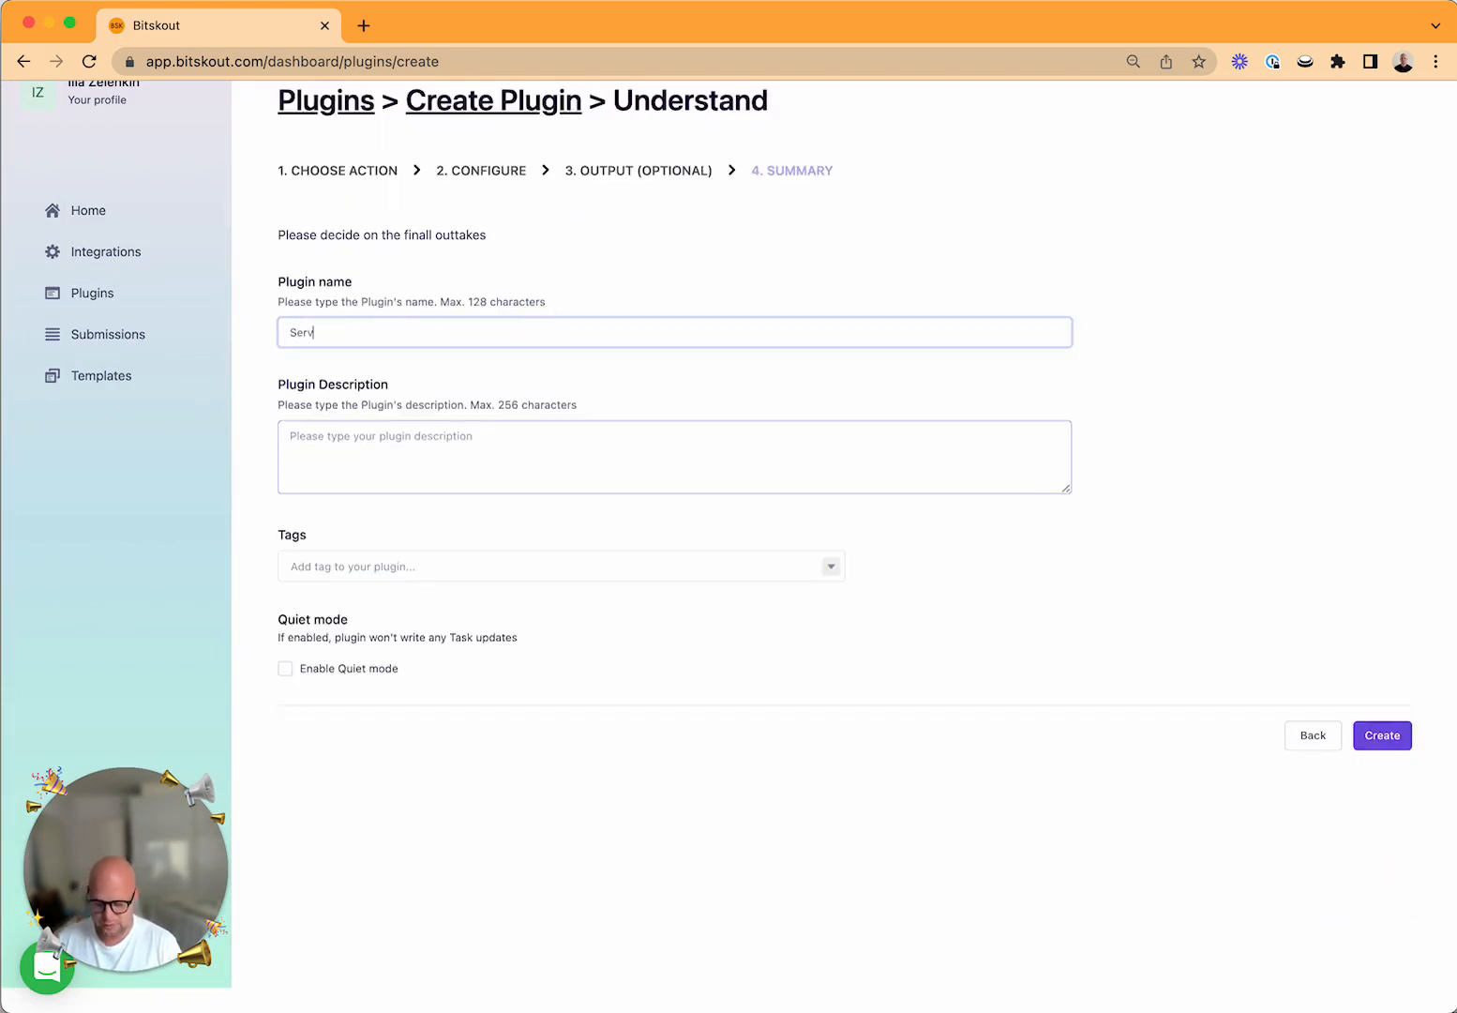
text(ice Reqeust)
key(BackSpace)
key(BackSpace)
key(BackSpace)
key(BackSpace)
key(BackSpace)
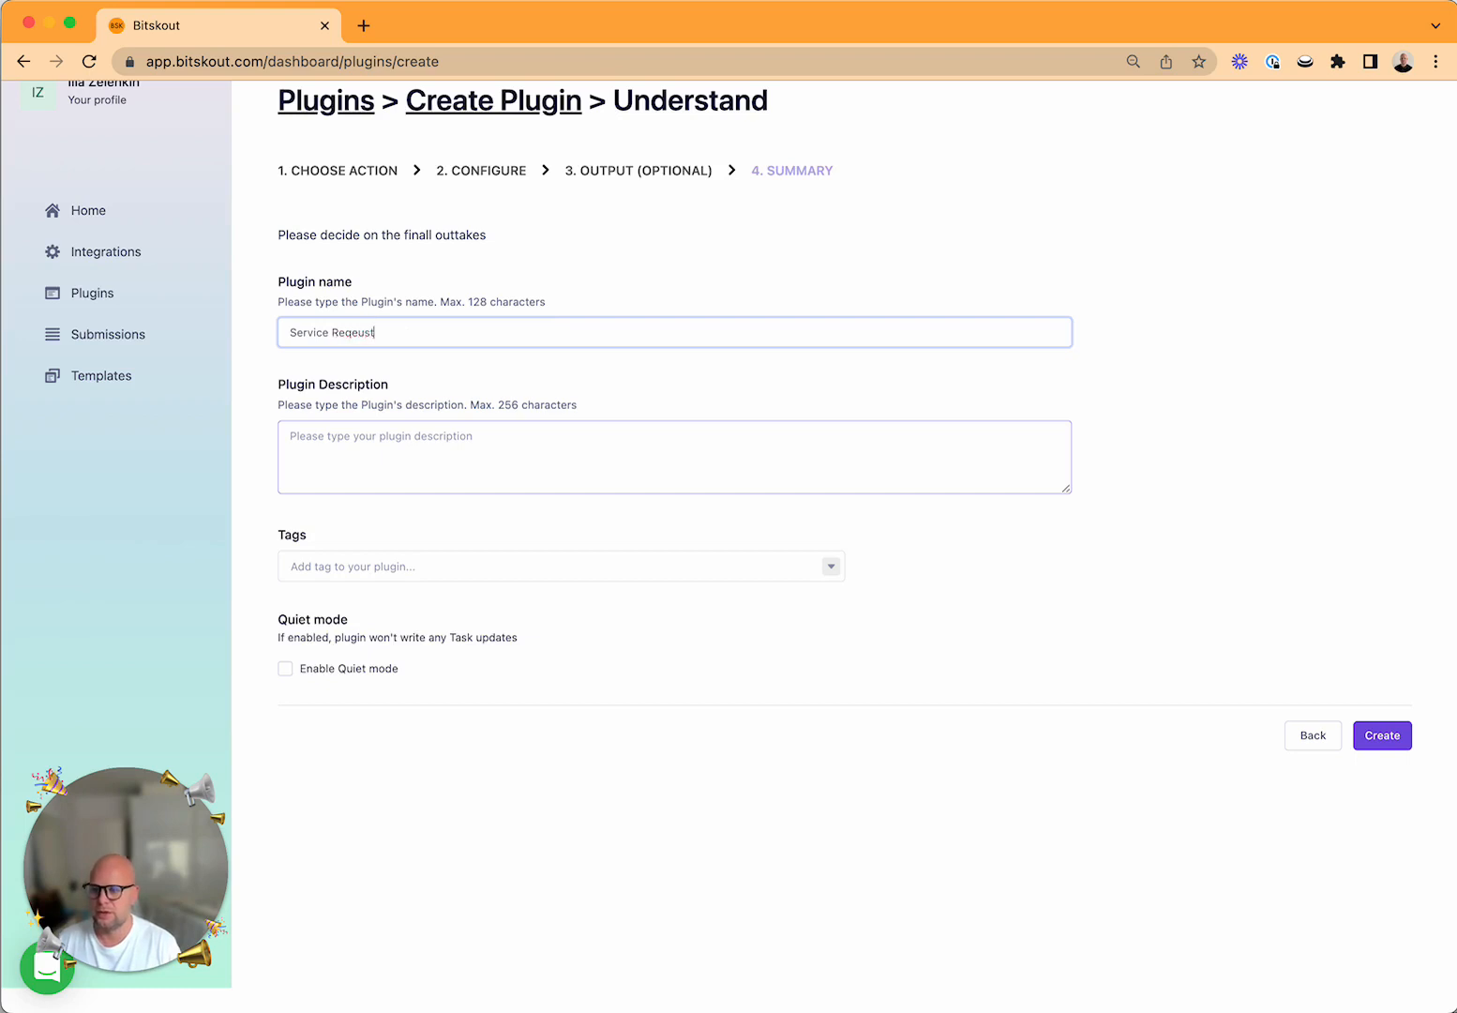
text(uest Categorization)
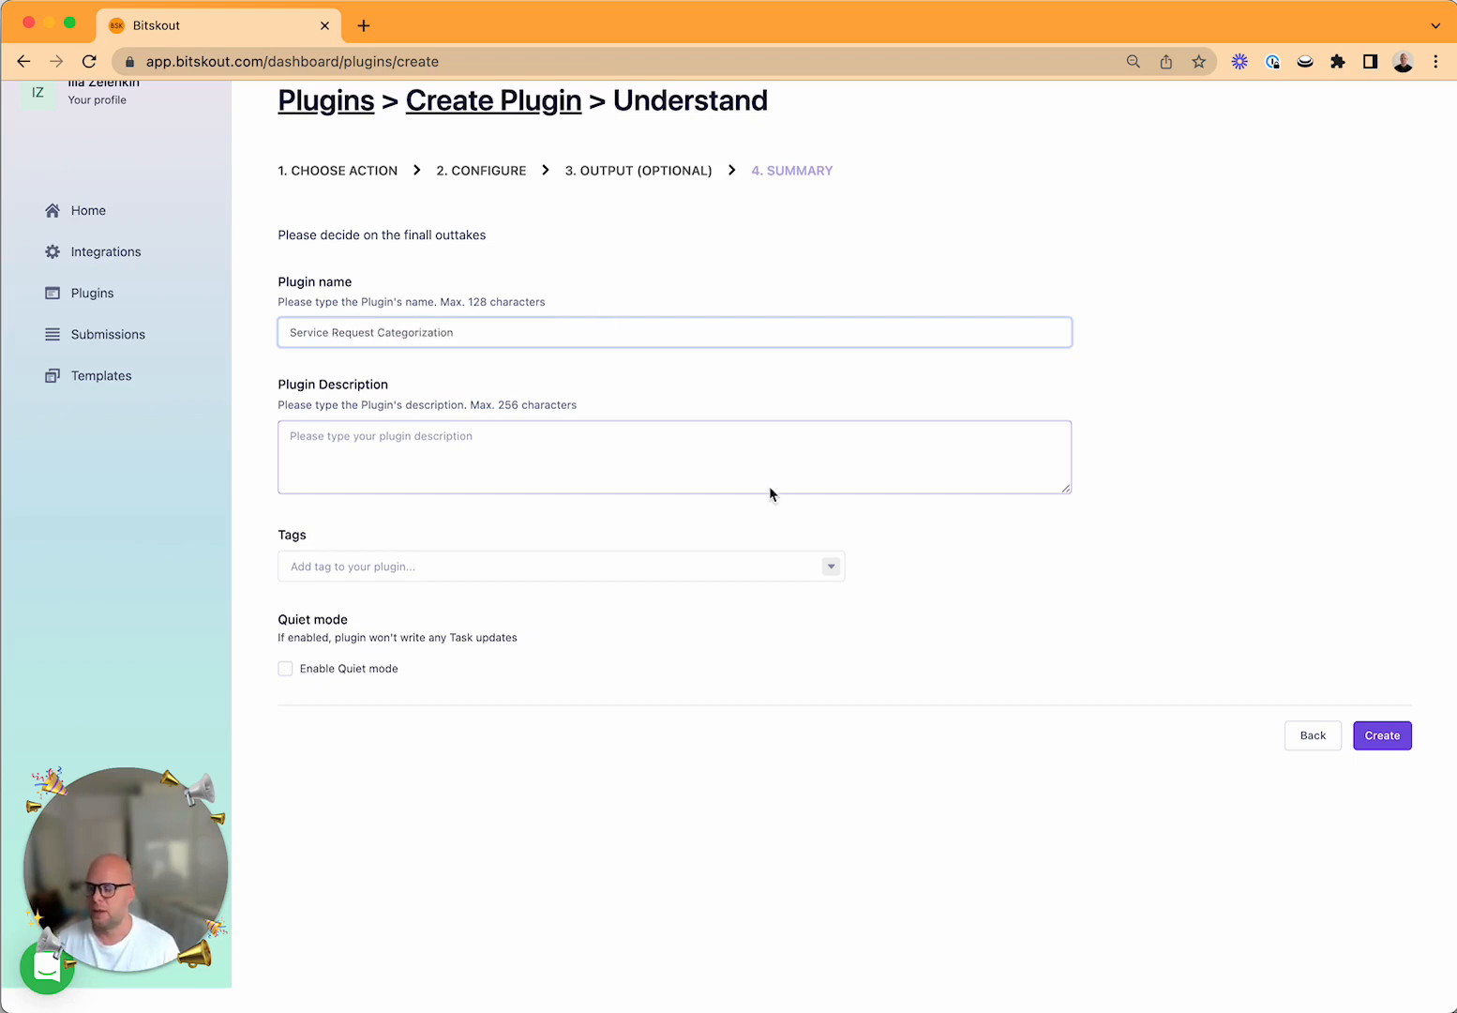
click(794, 468)
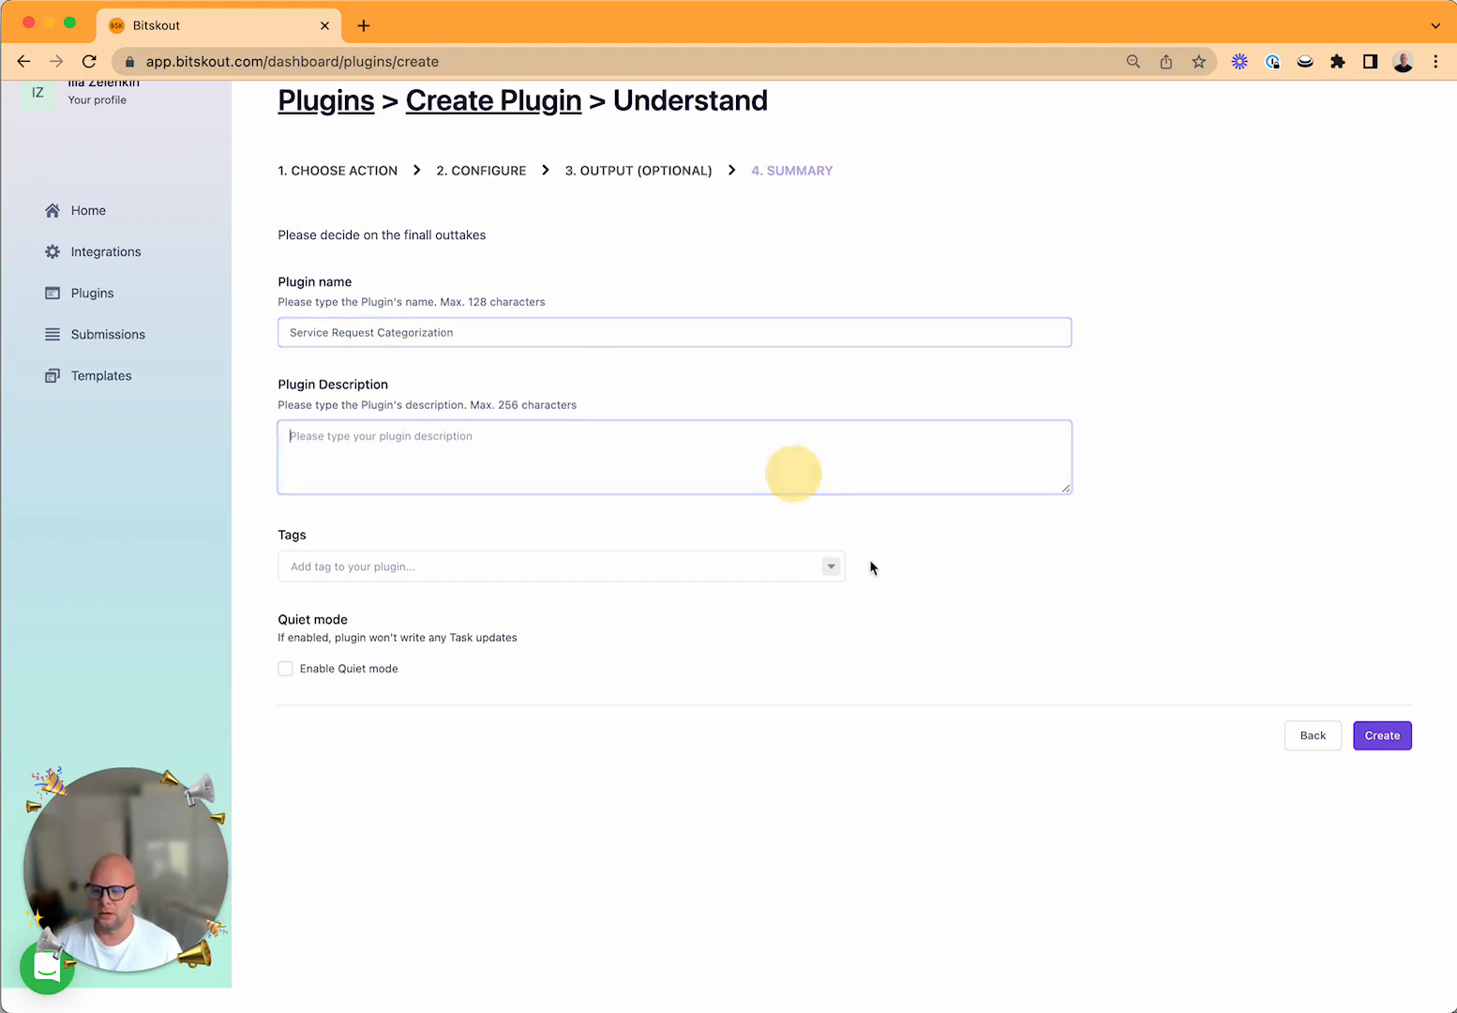
click(1382, 735)
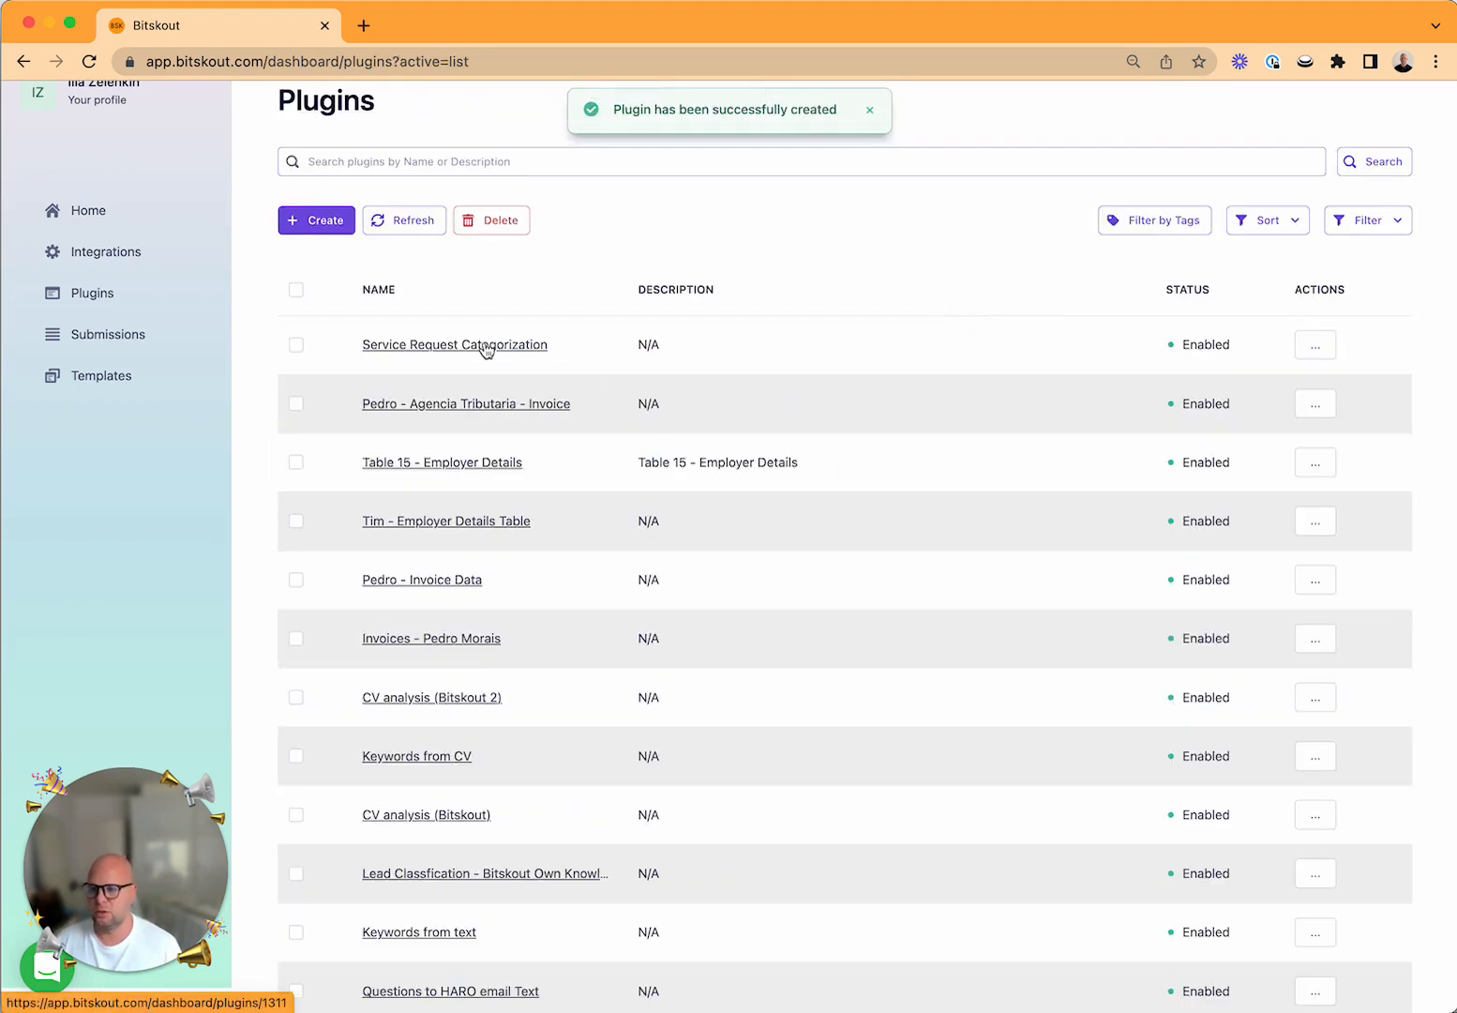
Open the Service Request Categorization plugin and examine its save-as-template form with My Organization ticked, closing it without applying.
scroll(459, 354, up, 1)
click(457, 354)
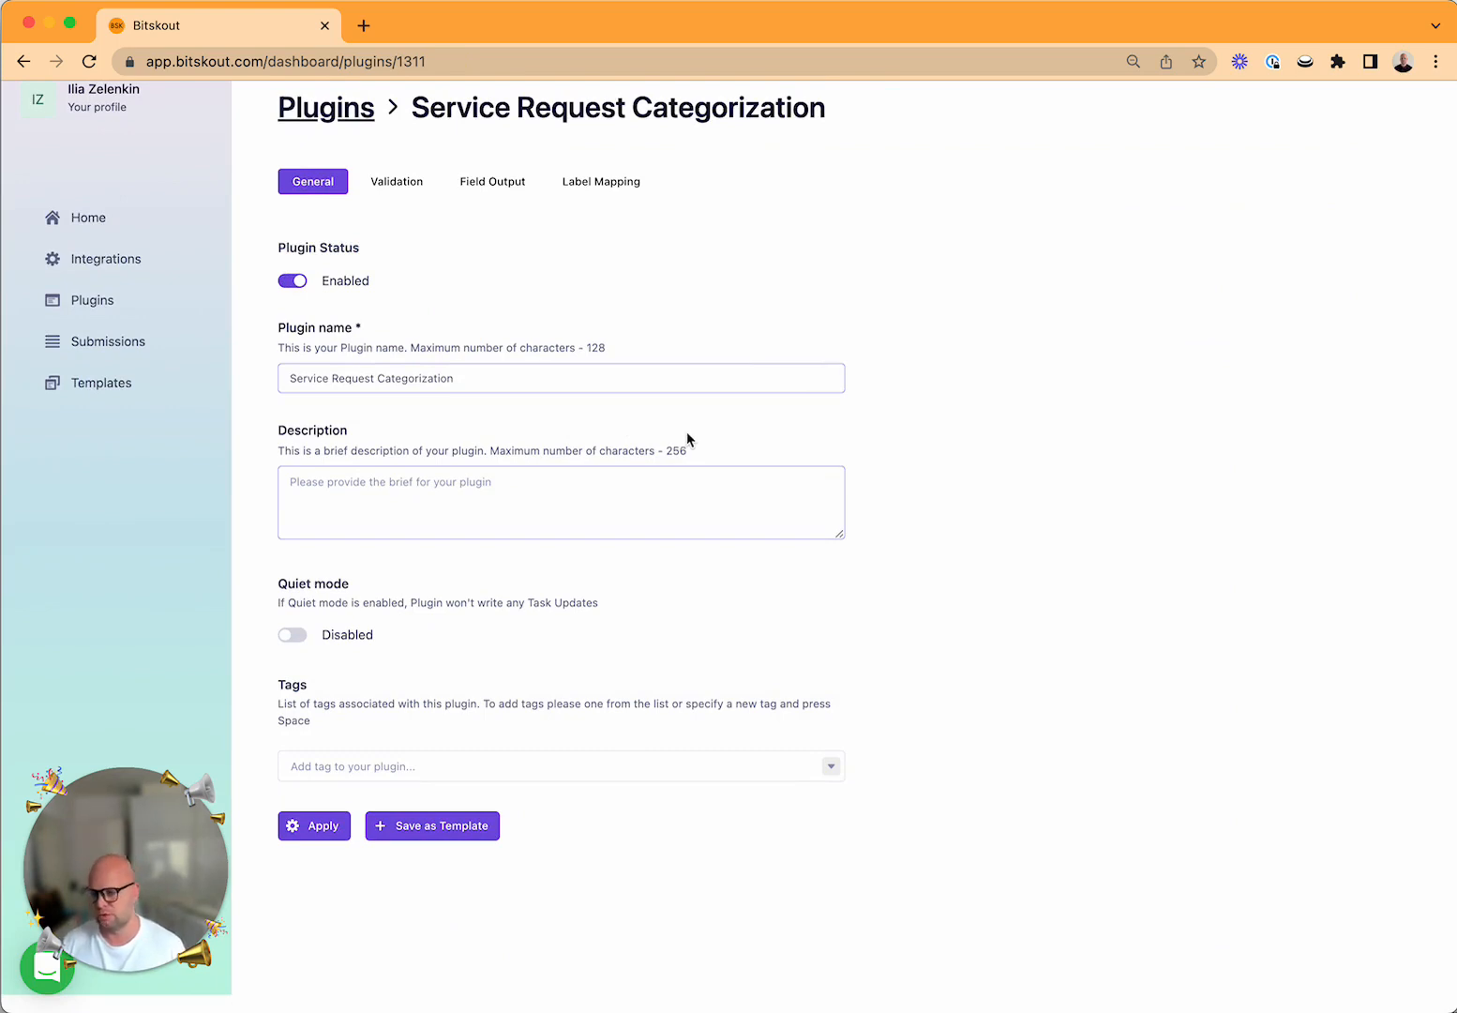
click(455, 836)
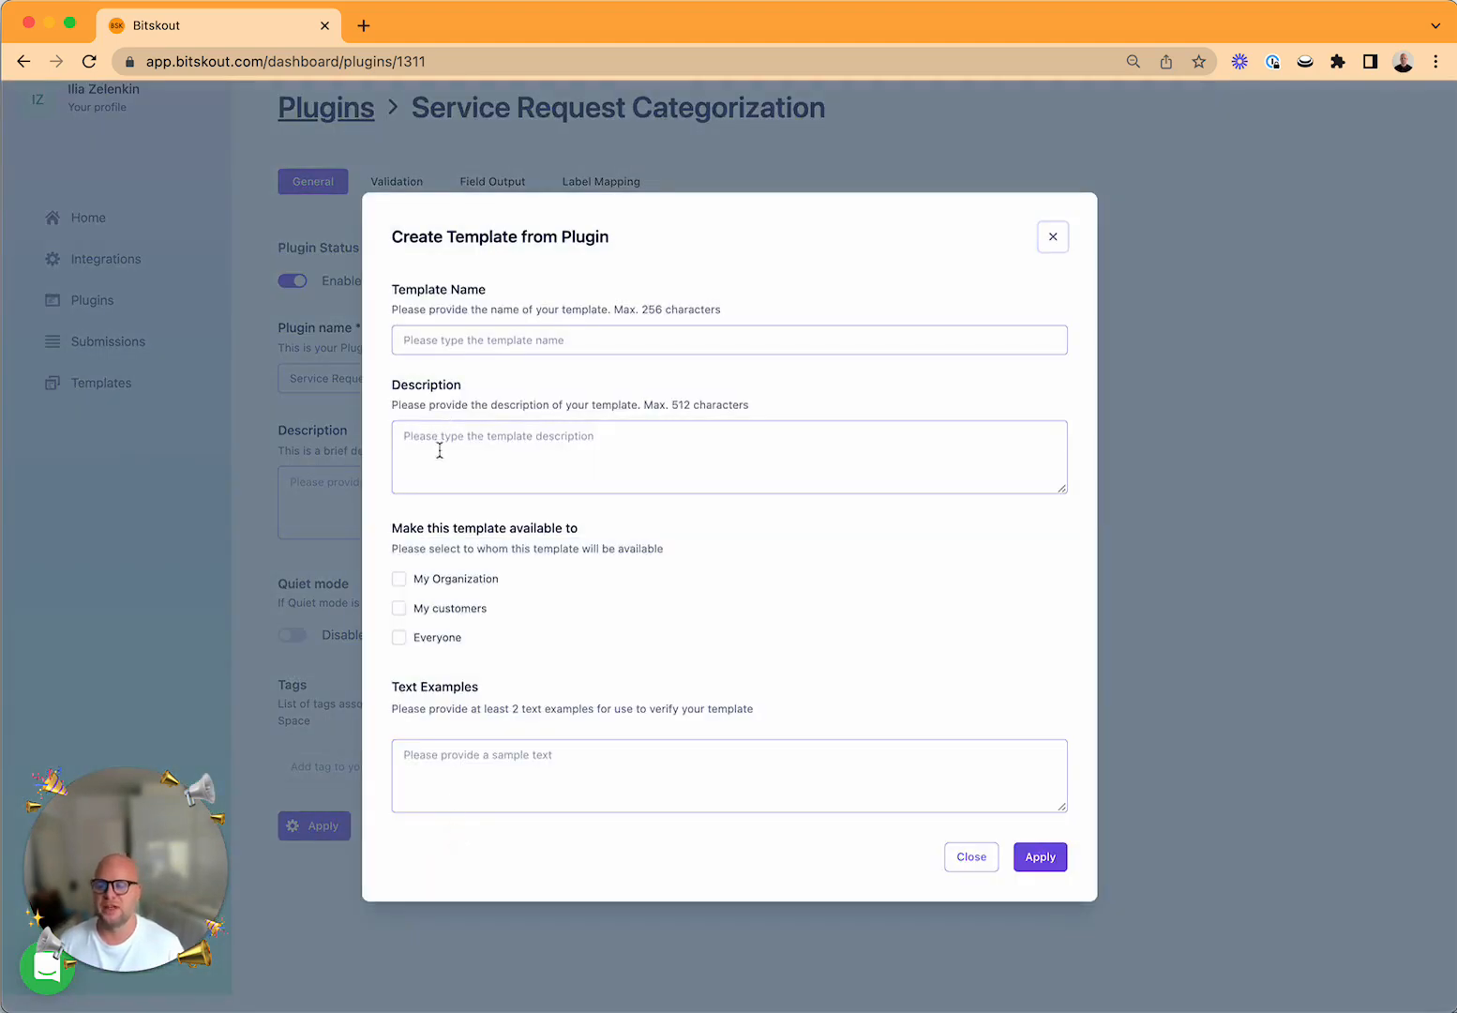
click(400, 580)
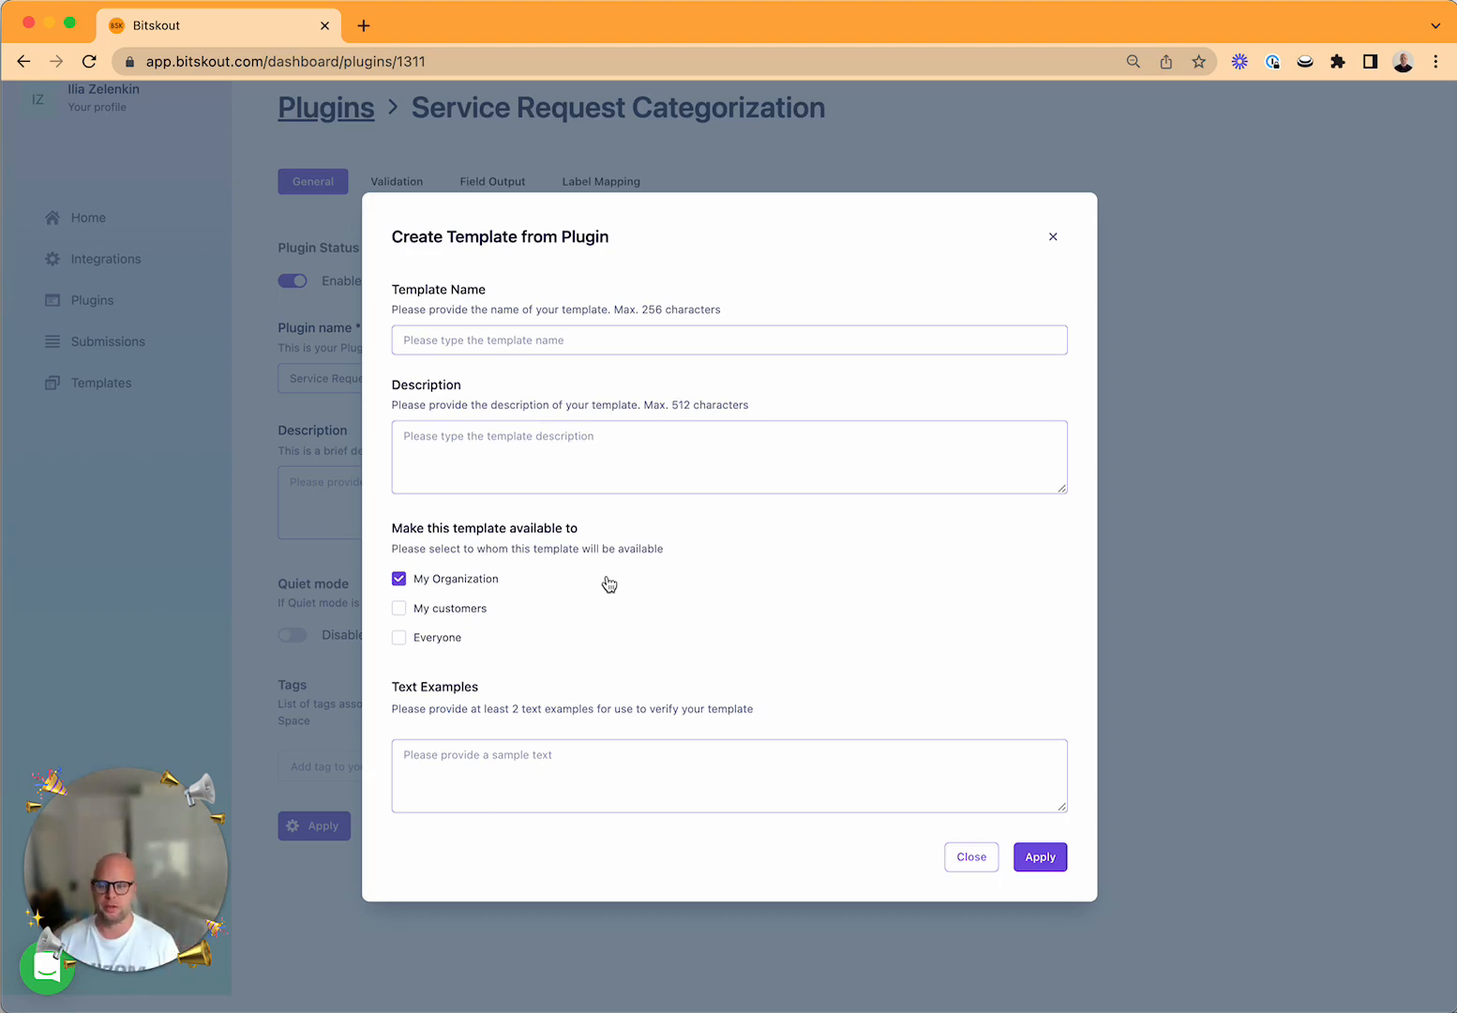
click(971, 855)
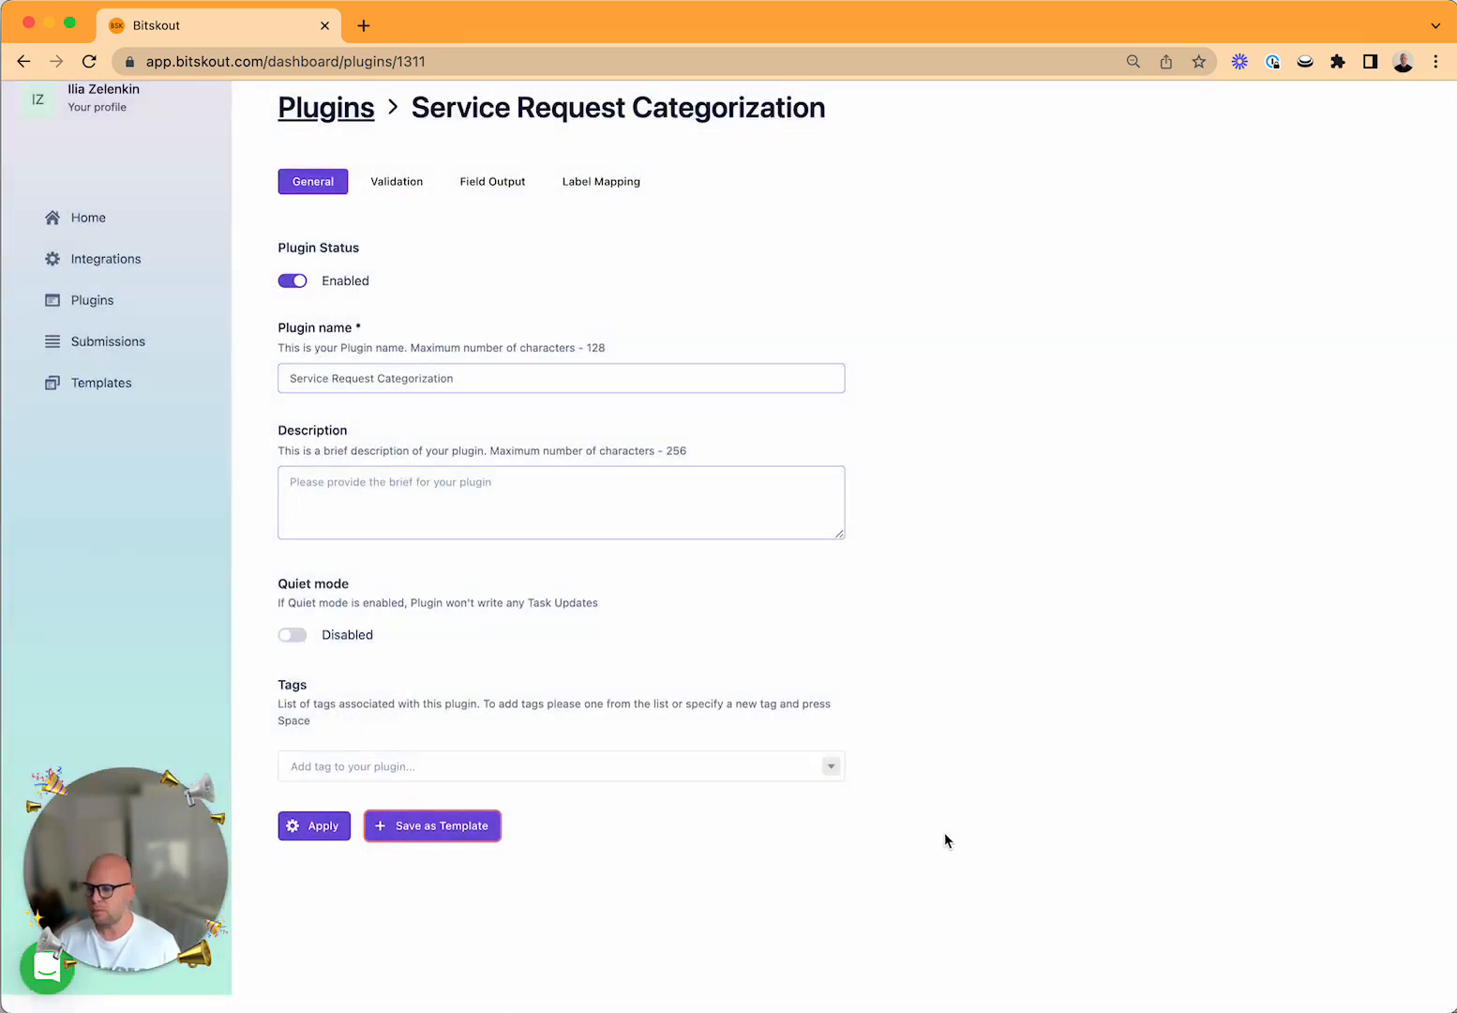
Return to the plugin list and go on to the home dashboard.
click(90, 302)
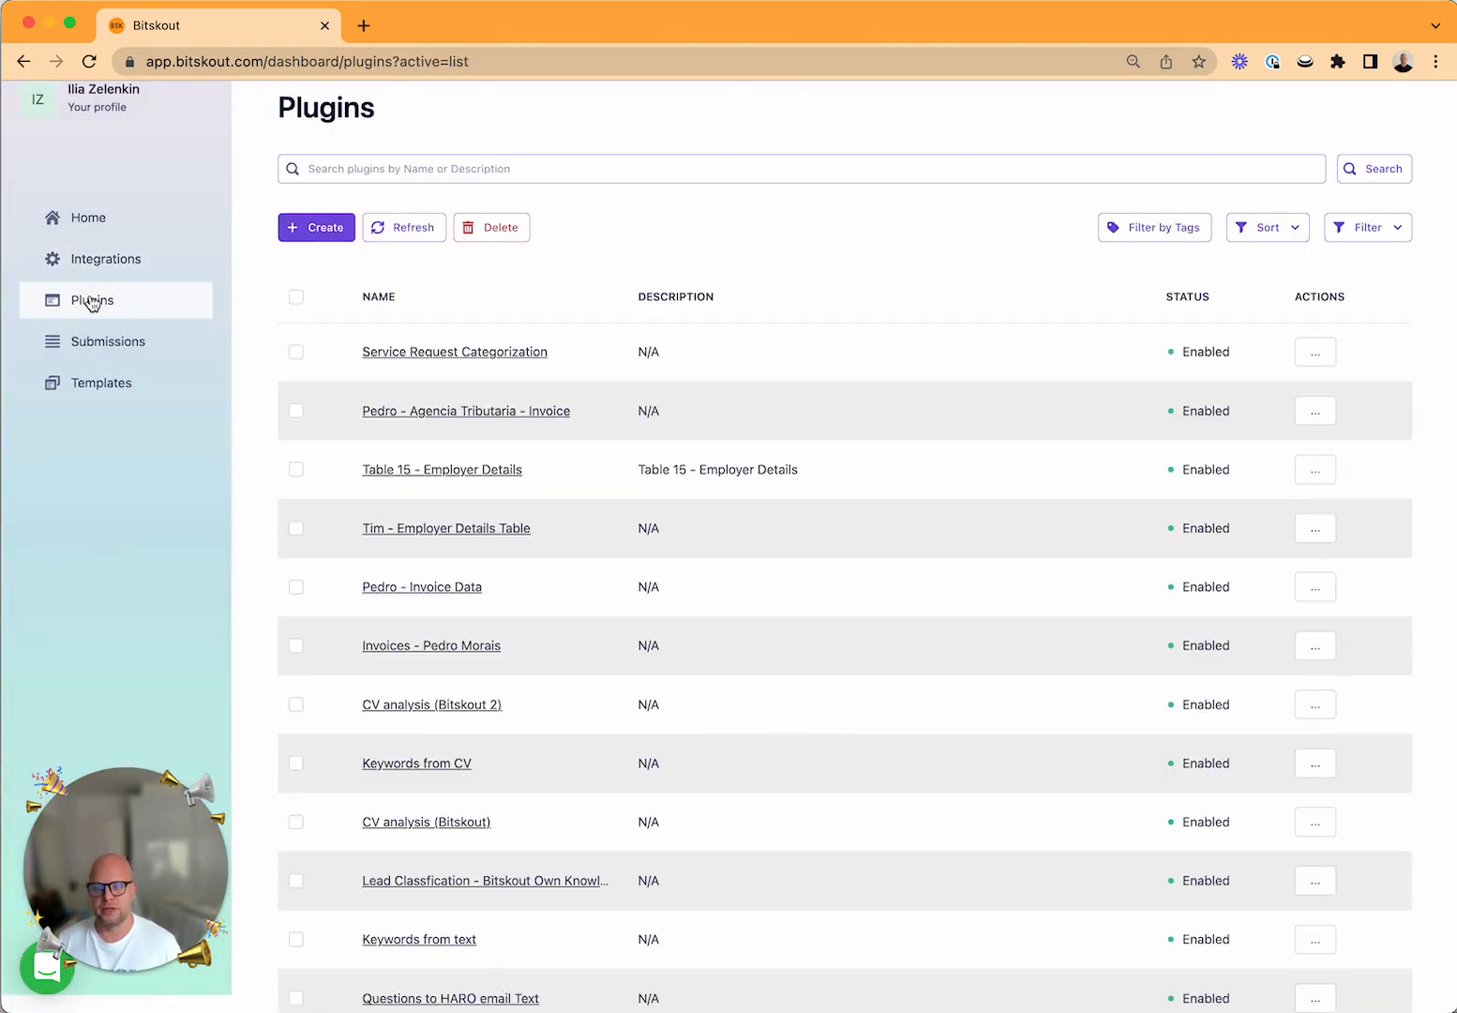
click(105, 231)
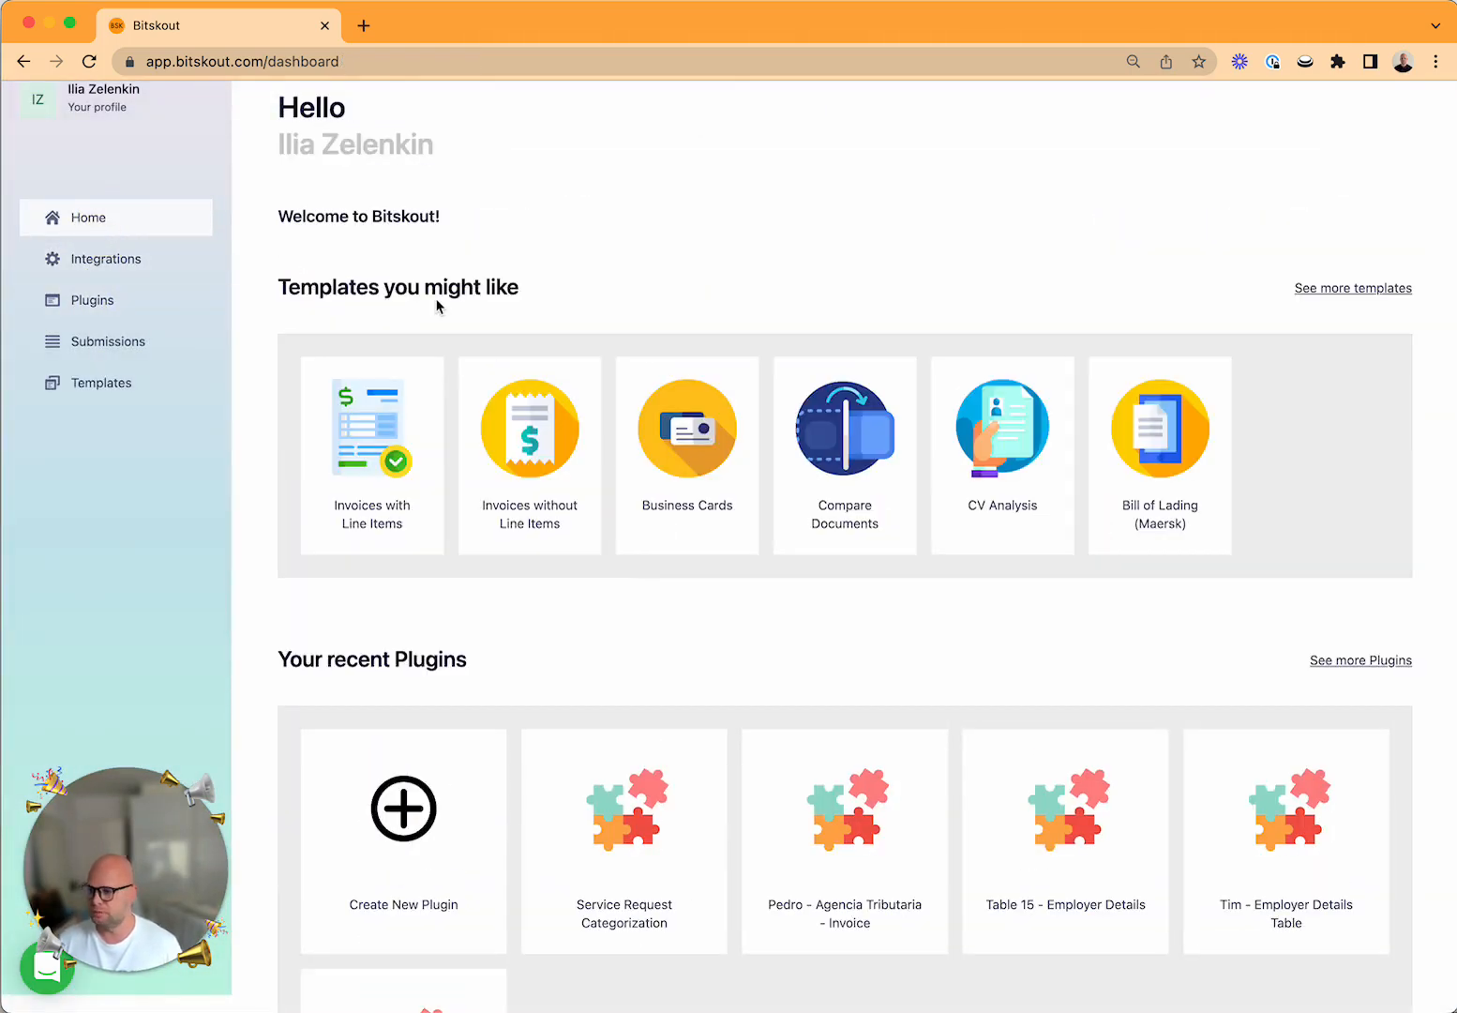